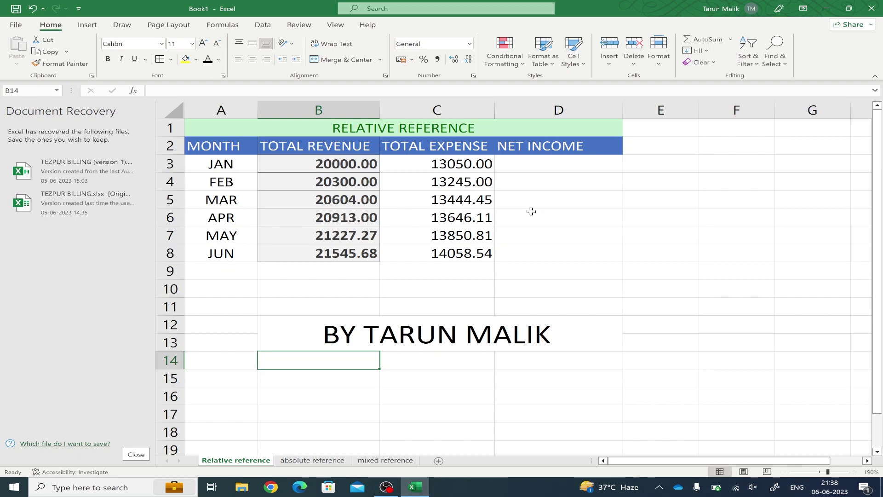
# - Enter =B3-C3 in D3 to get JAN's net income of 6950.00
pyautogui.click(530, 162)
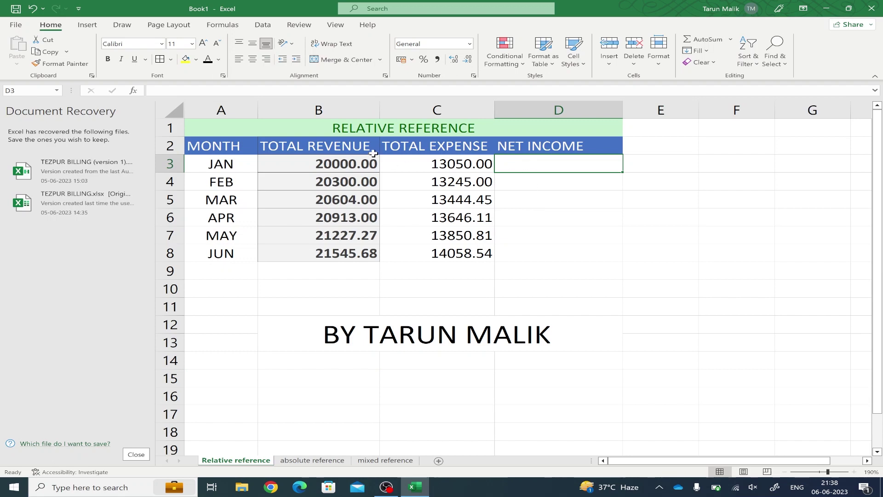
pyautogui.click(349, 147)
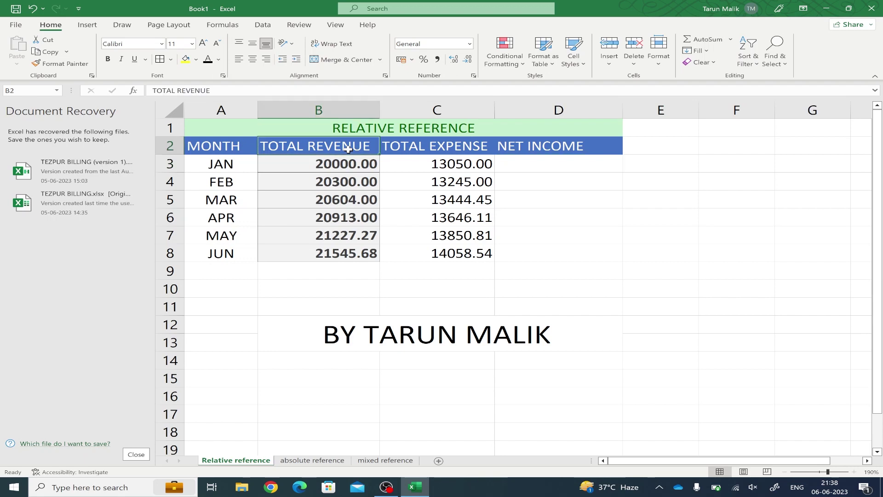
pyautogui.click(416, 143)
pyautogui.click(525, 168)
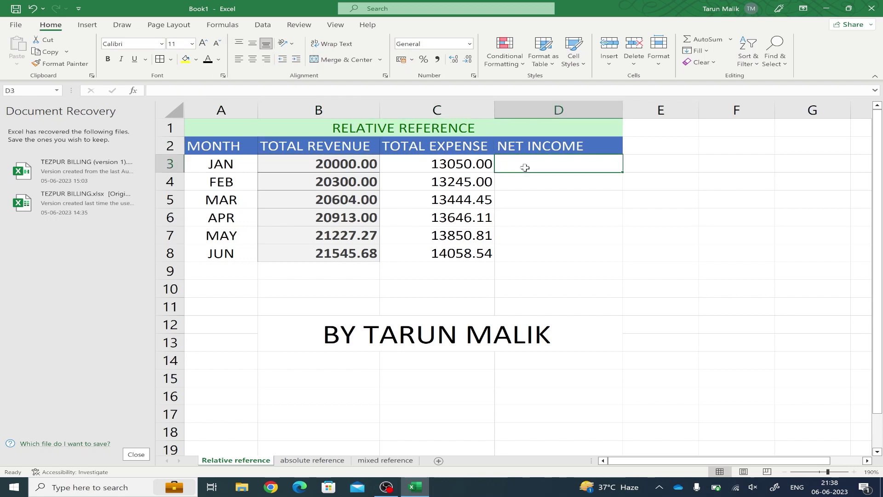
pyautogui.write('=')
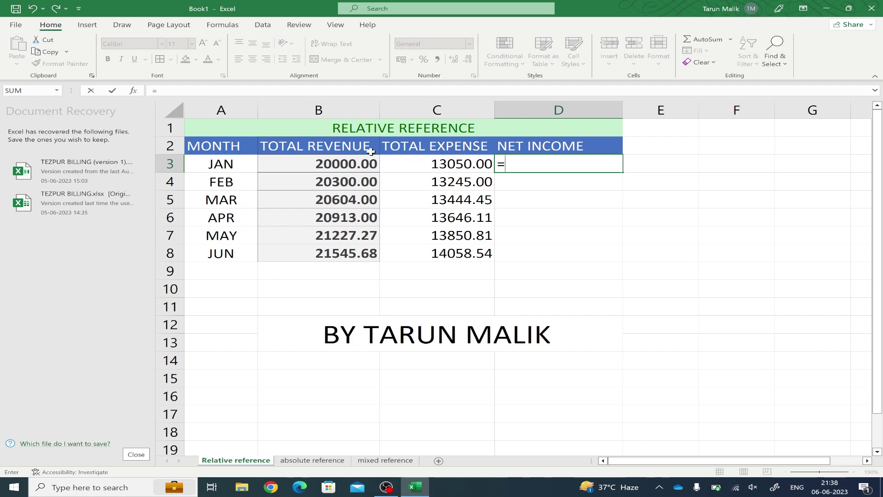
pyautogui.click(349, 161)
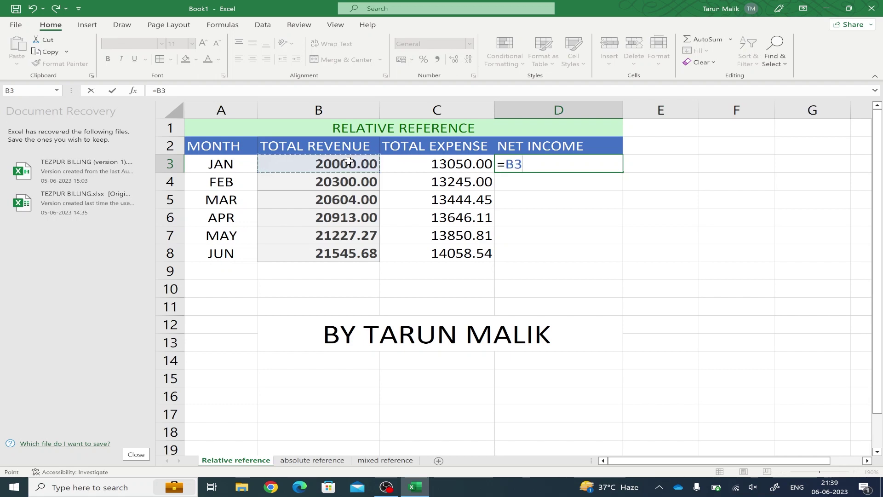
pyautogui.write('-')
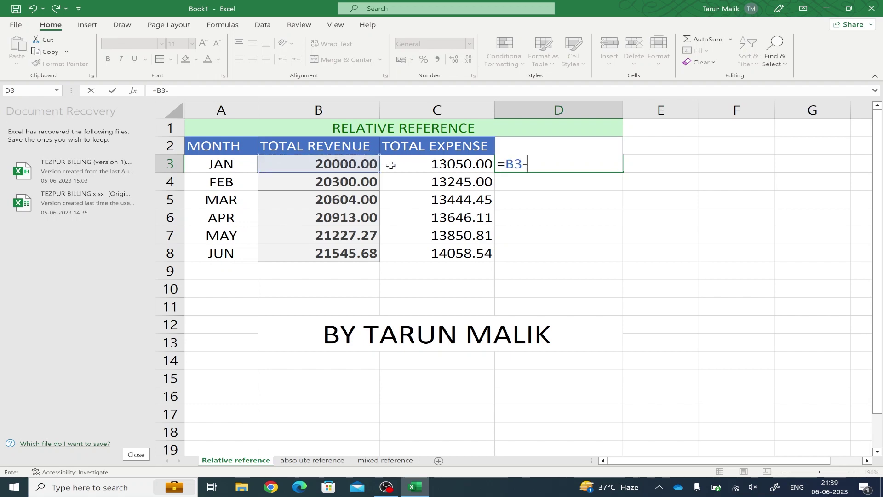
pyautogui.click(392, 164)
pyautogui.press('Return')
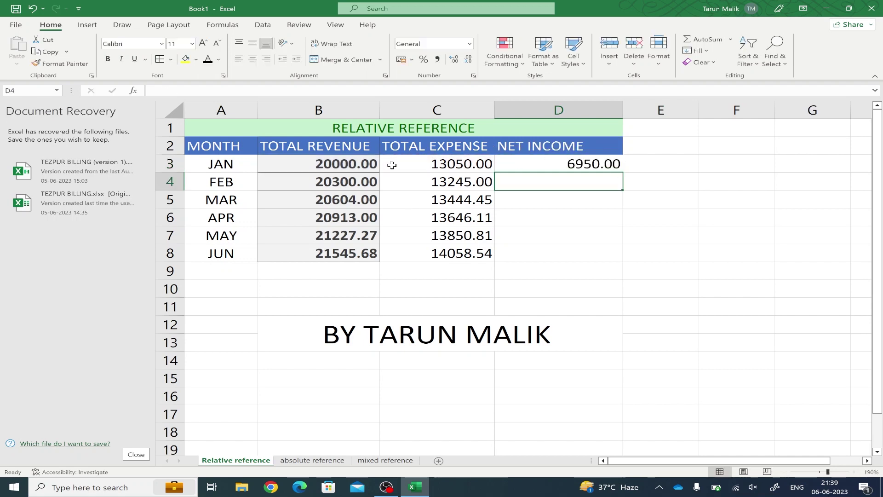
# - Fill D3's net income formula down to D8 for FEB through JUN
pyautogui.click(533, 163)
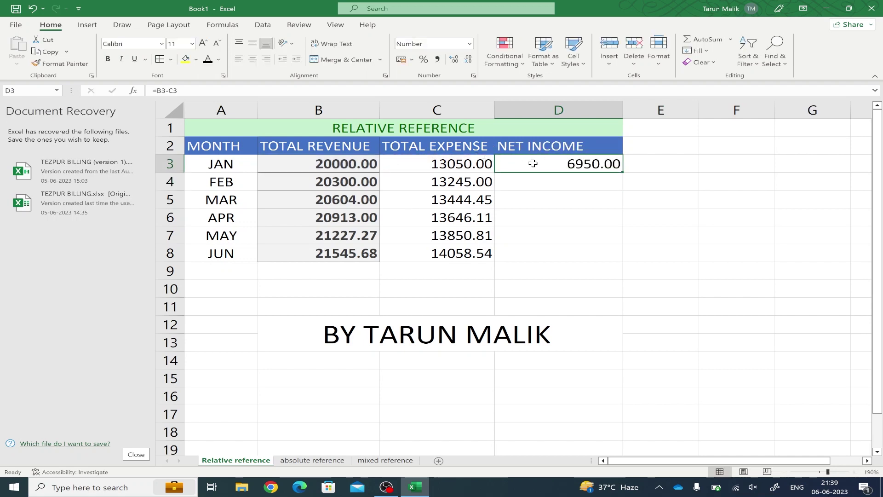
pyautogui.moveTo(572, 180)
pyautogui.mouseDown()
pyautogui.moveTo(567, 361)
pyautogui.moveTo(575, 181)
pyautogui.mouseUp()
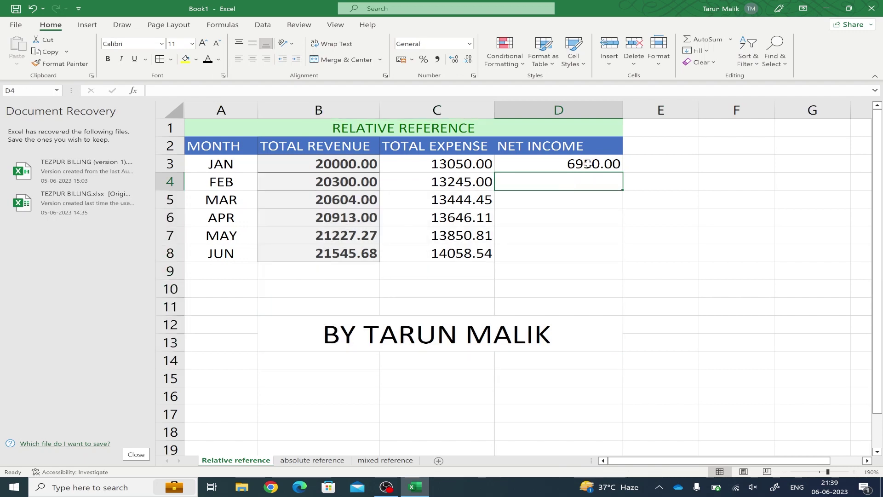
pyautogui.click(588, 164)
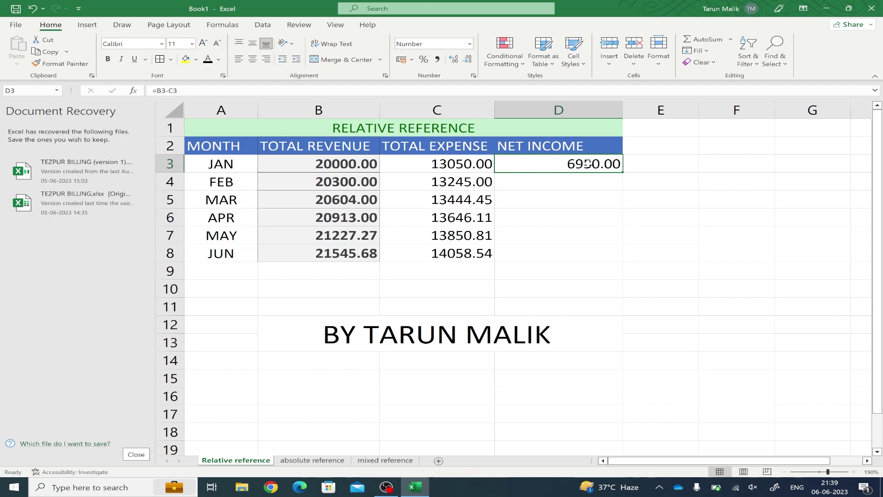
pyautogui.moveTo(623, 172); pyautogui.dragTo(624, 257)
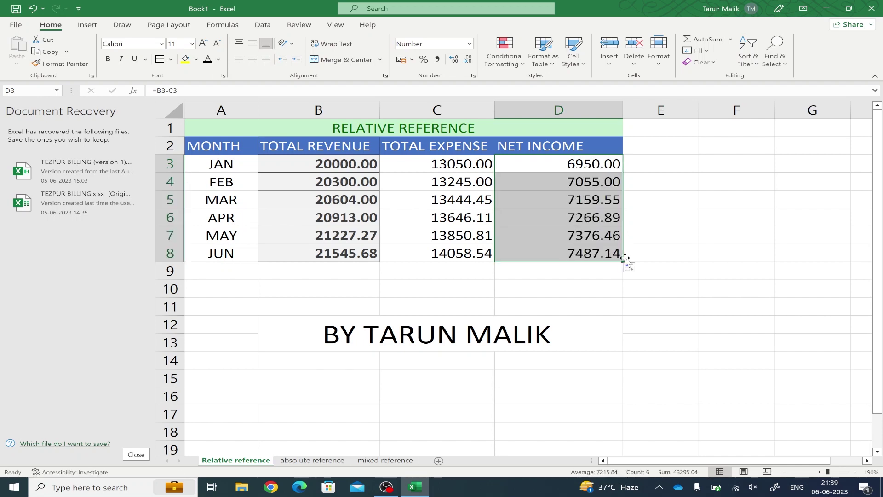
pyautogui.click(606, 271)
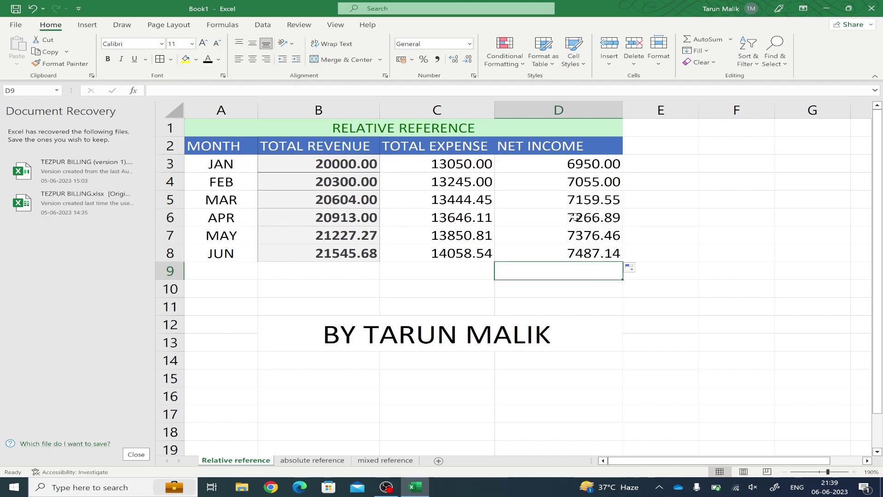
pyautogui.click(557, 254)
pyautogui.doubleClick(558, 255)
pyautogui.write('=B8-C8')
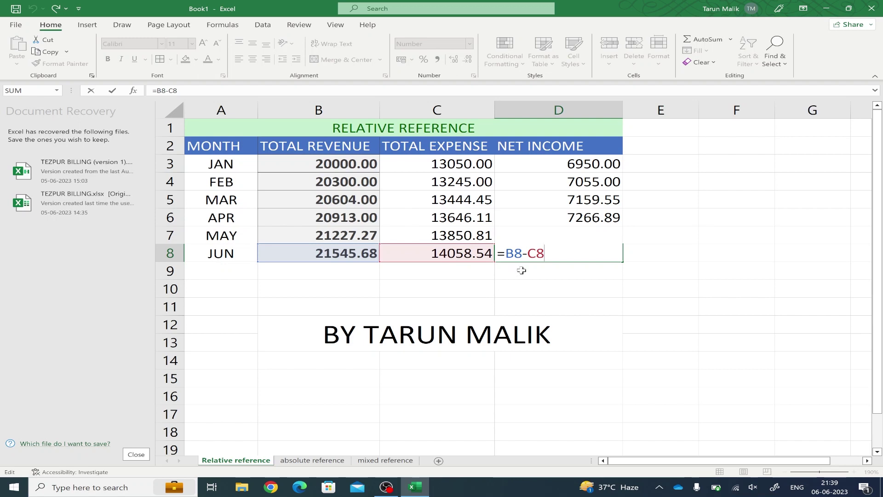
pyautogui.click(340, 254)
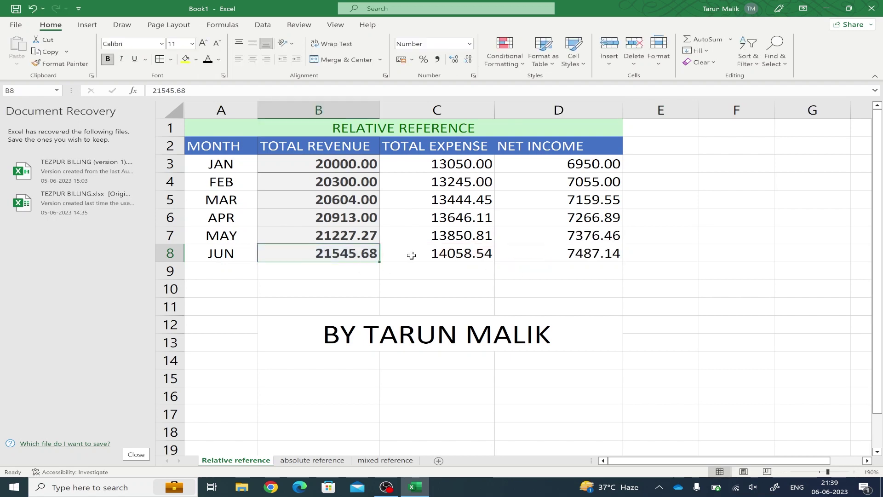
pyautogui.click(539, 258)
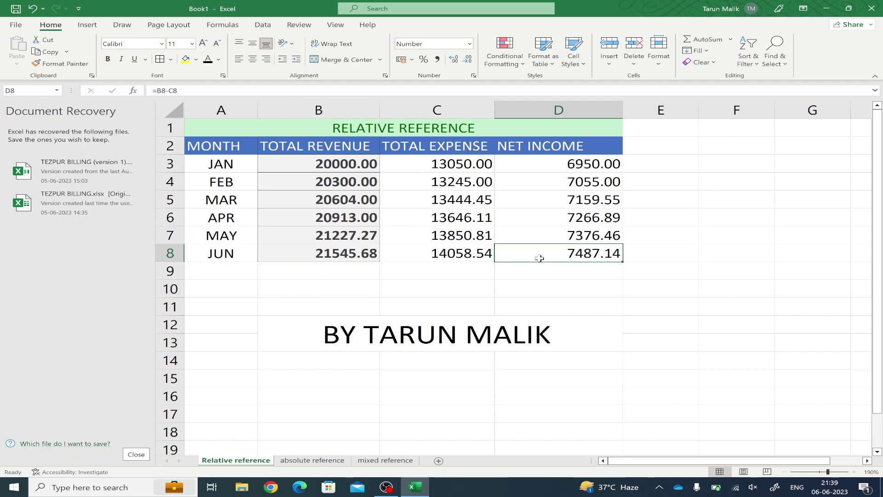
pyautogui.doubleClick(539, 258)
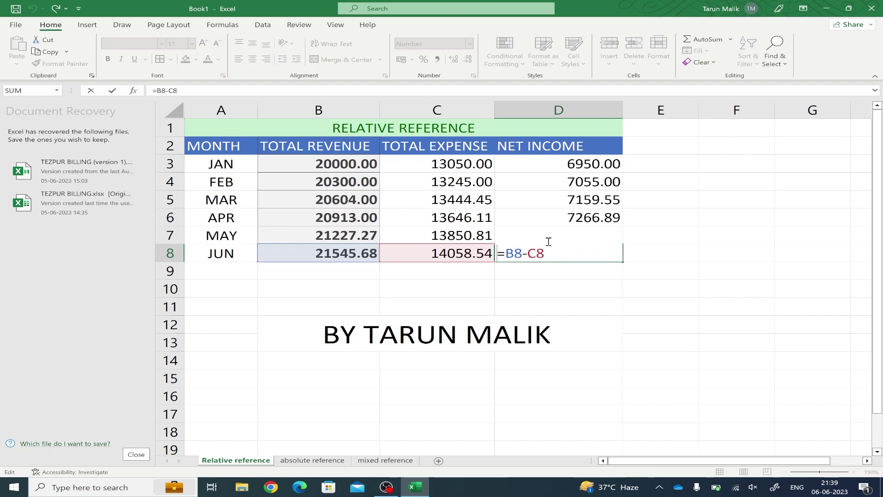
pyautogui.hotkey('shift', 'Left')
pyautogui.hotkey('shift', 'Left')
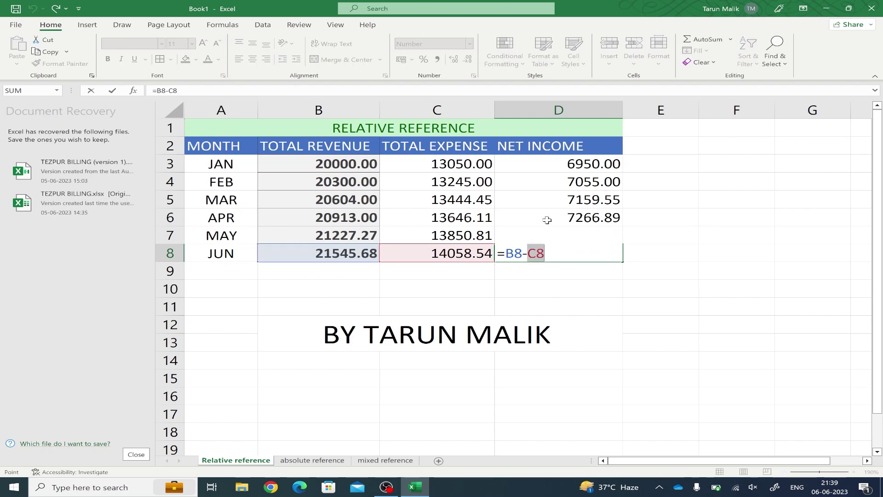
pyautogui.click(547, 220)
pyautogui.doubleClick(558, 198)
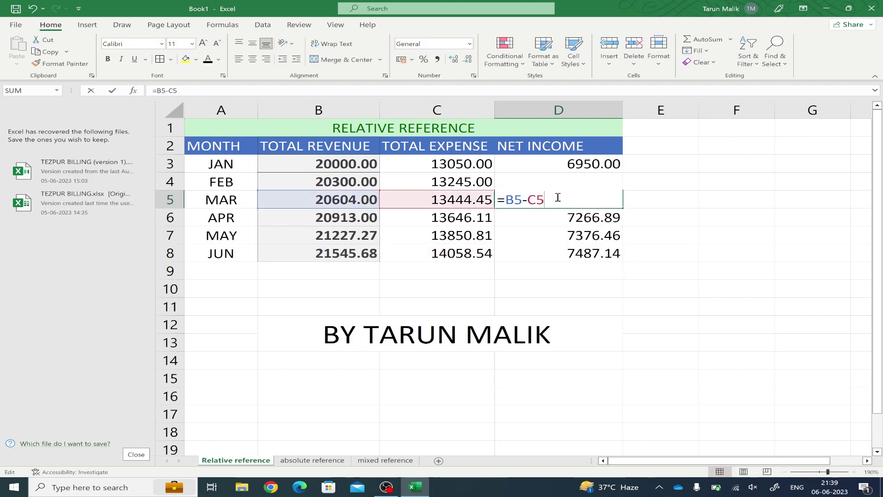
pyautogui.doubleClick(562, 238)
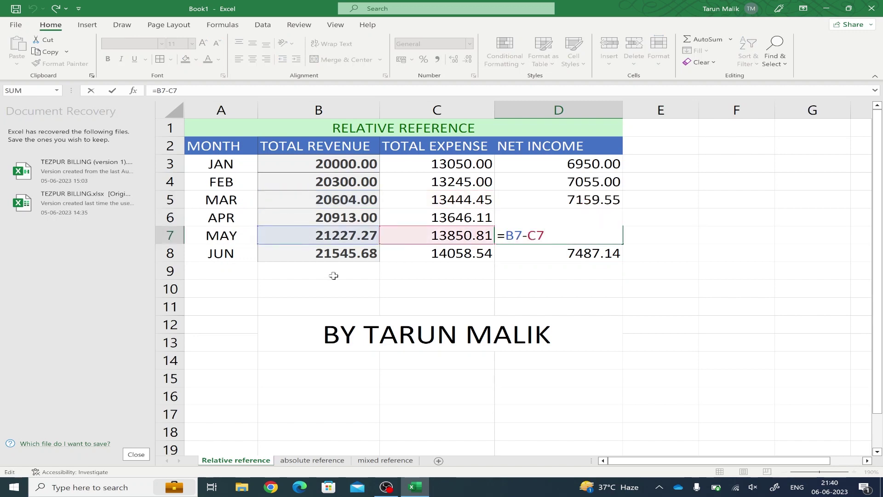
pyautogui.click(578, 265)
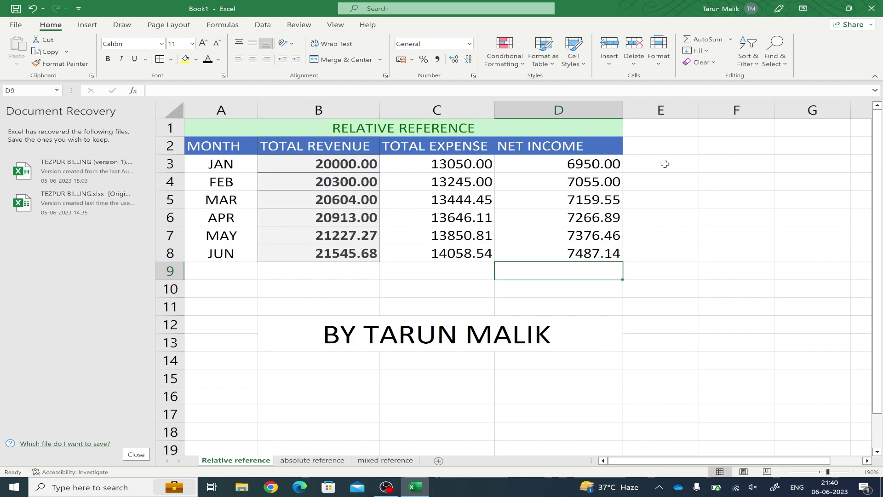
# - Select E3:E8 and enter =B3-C3 from JAN's revenue and expense
pyautogui.moveTo(665, 164)
pyautogui.mouseDown()
pyautogui.moveTo(679, 436)
pyautogui.moveTo(679, 414)
pyautogui.mouseUp()
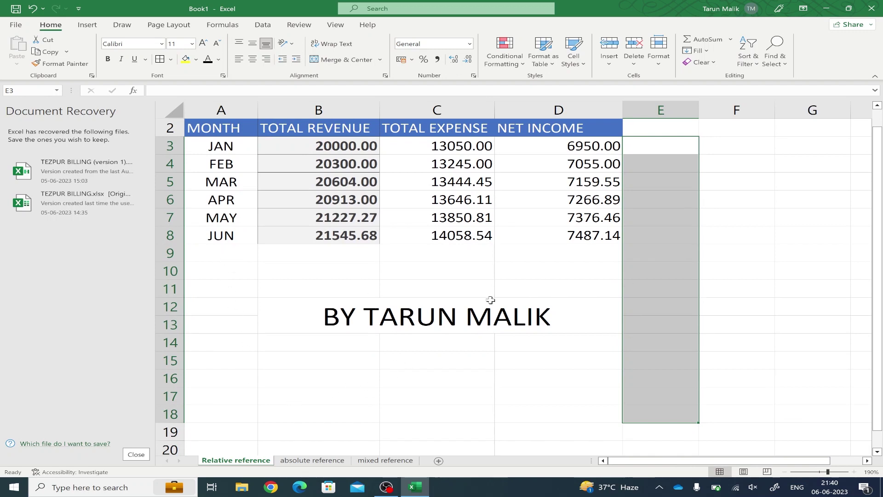
pyautogui.click(664, 153)
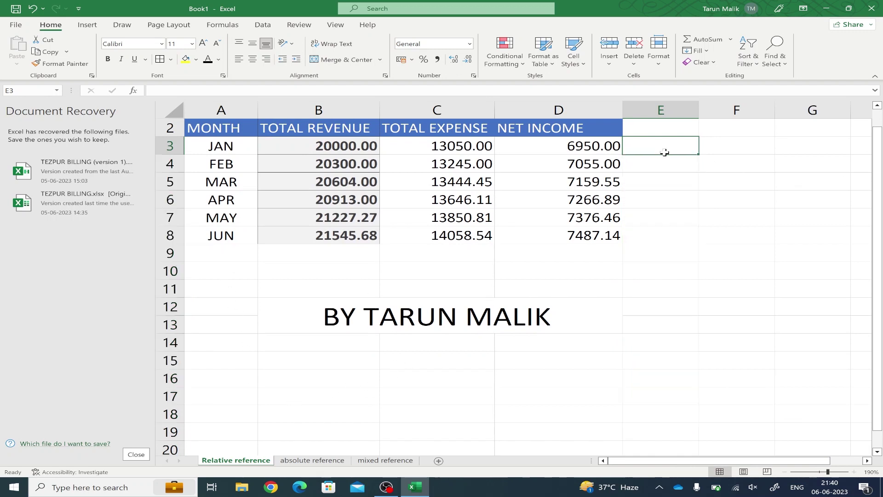
pyautogui.press('Return')
pyautogui.moveTo(658, 154); pyautogui.dragTo(657, 233)
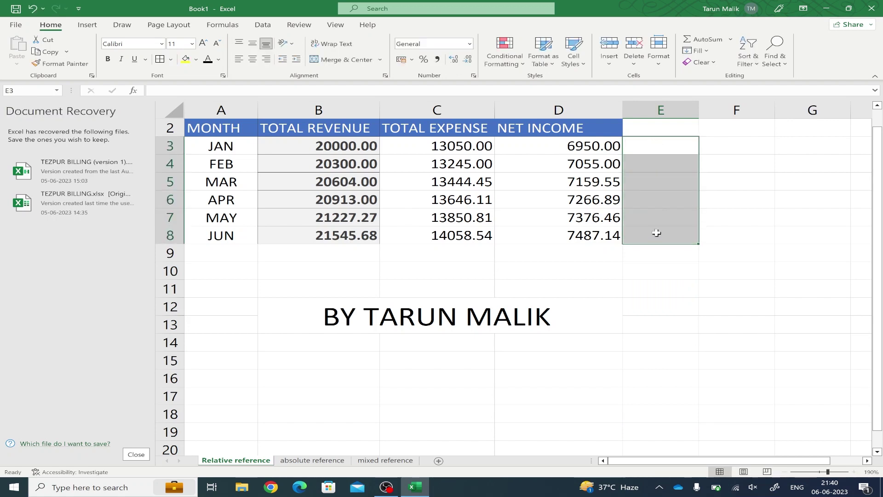
pyautogui.write('=')
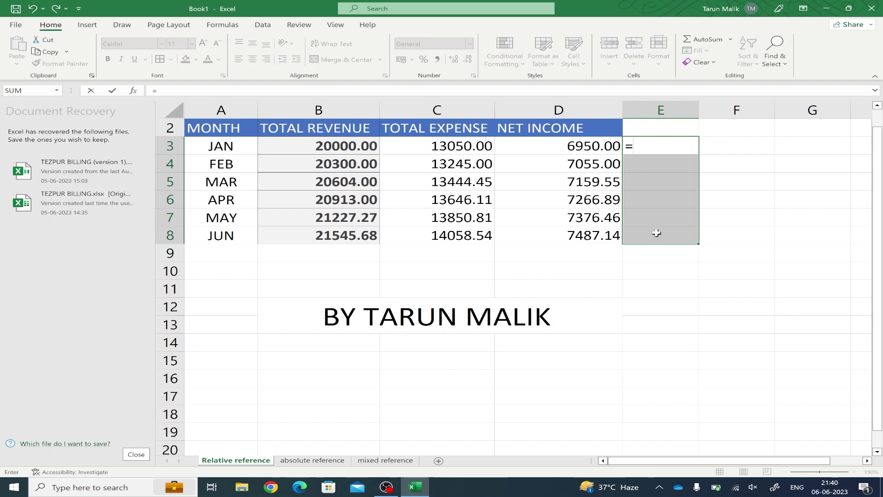
pyautogui.click(353, 147)
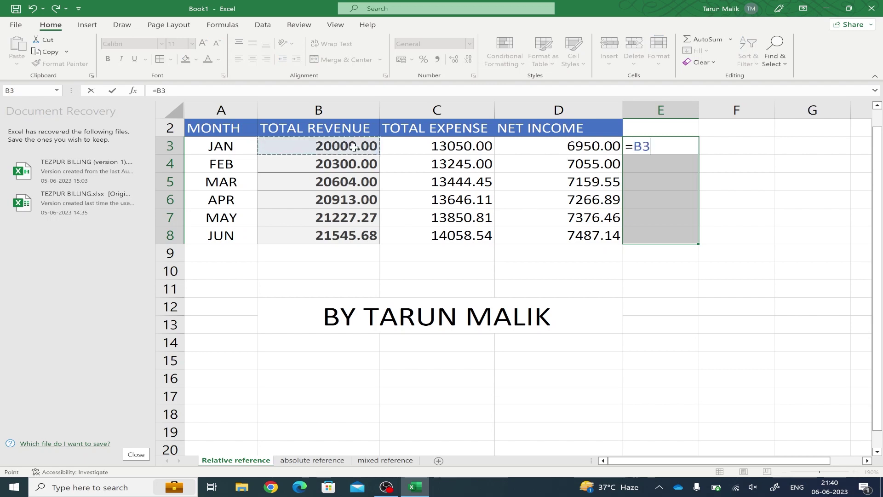
pyautogui.write('-')
pyautogui.click(437, 146)
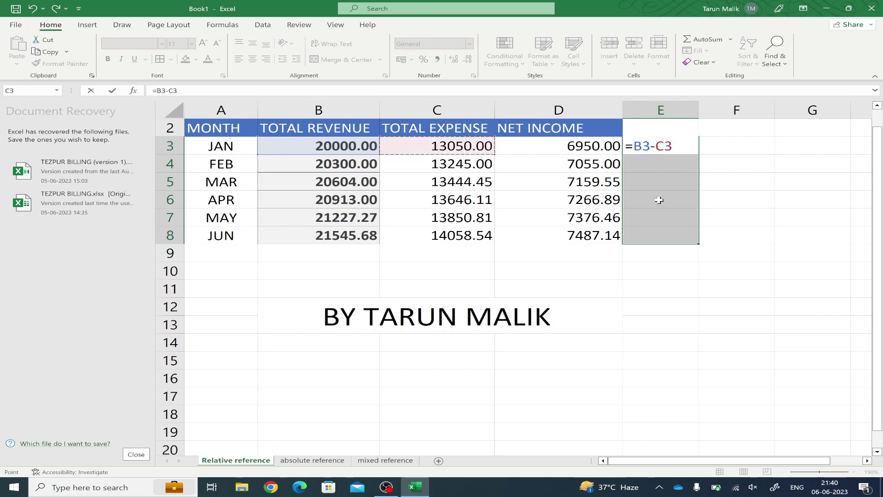
pyautogui.press('Return')
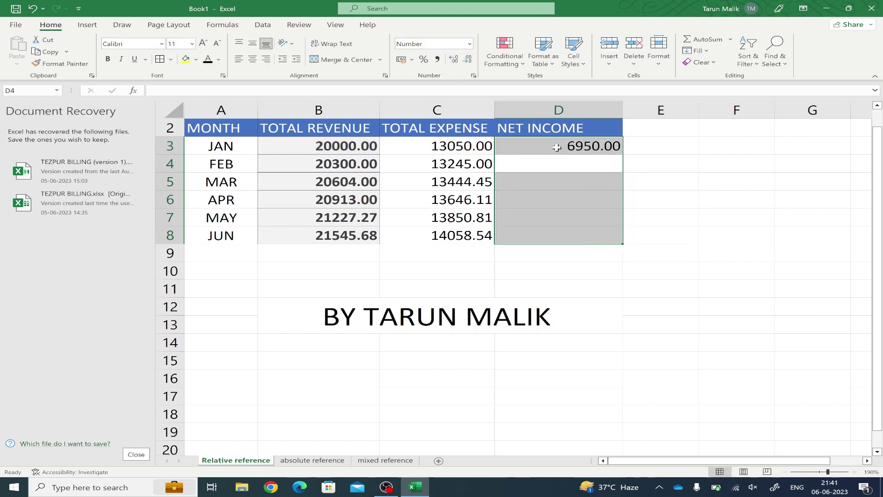
# - Enter =B3-C3 into all of D3:D8 at once with Ctrl+Enter, giving 6950.00 through 7487.14
pyautogui.click(559, 146)
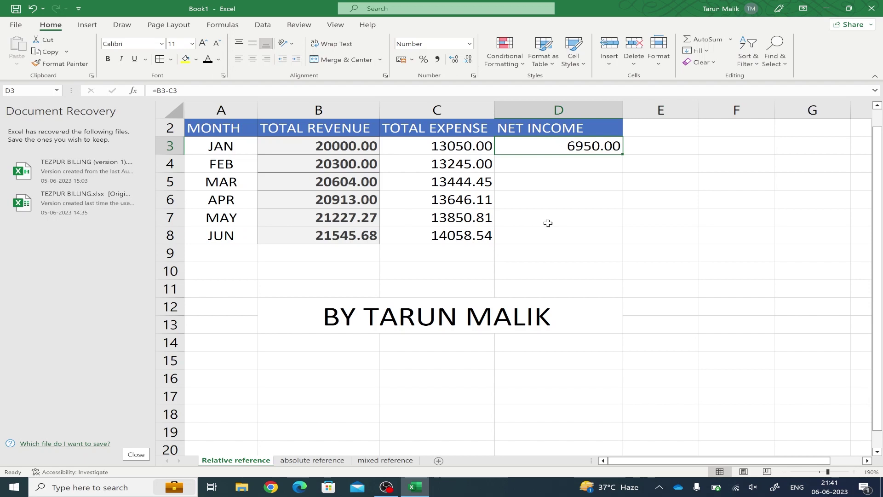
pyautogui.moveTo(539, 149); pyautogui.dragTo(541, 235)
pyautogui.write('=')
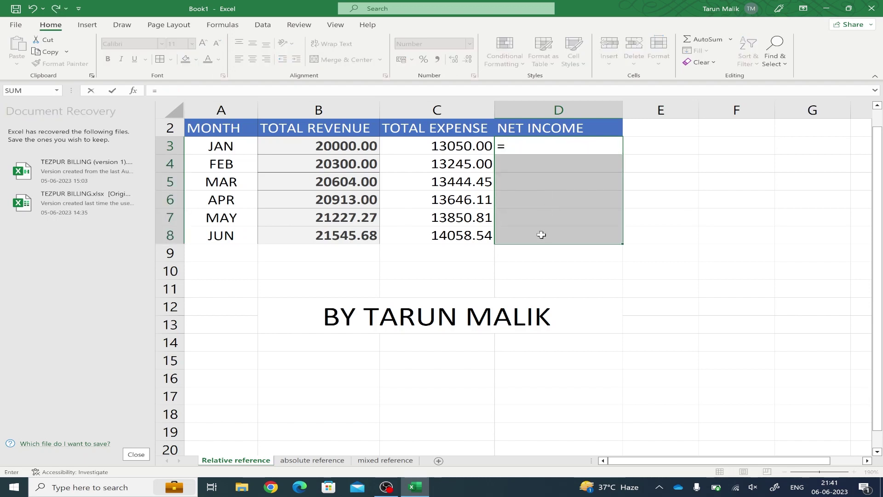
pyautogui.click(370, 152)
pyautogui.write('-')
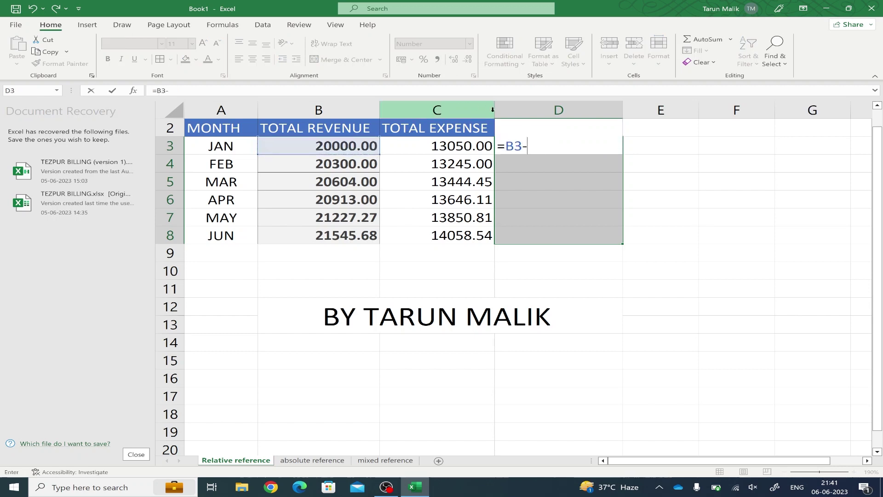
pyautogui.click(461, 146)
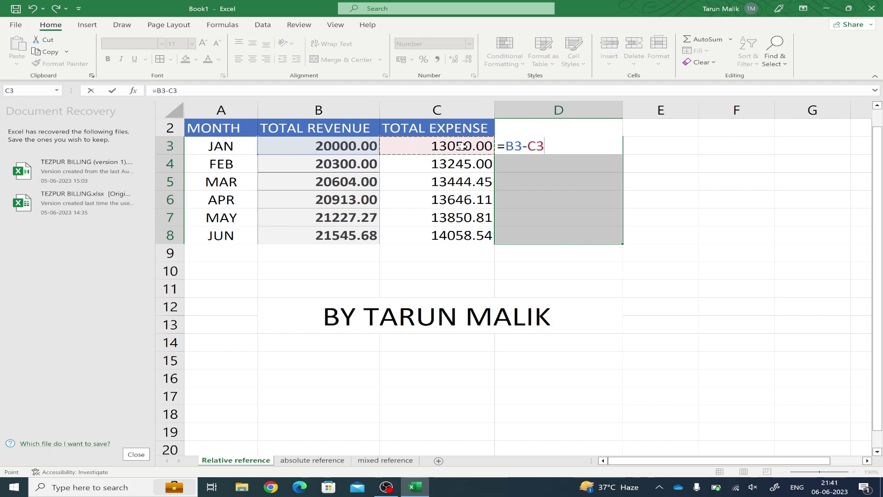
pyautogui.hotkey('ctrl', 'Return')
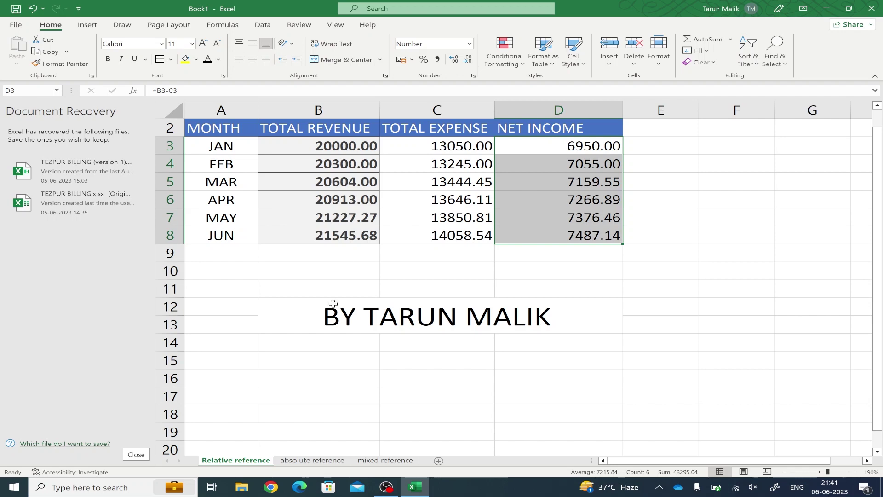
# - On the 'absolute reference' sheet, enter =B4/B3 in C4 for john's percentage
pyautogui.click(319, 461)
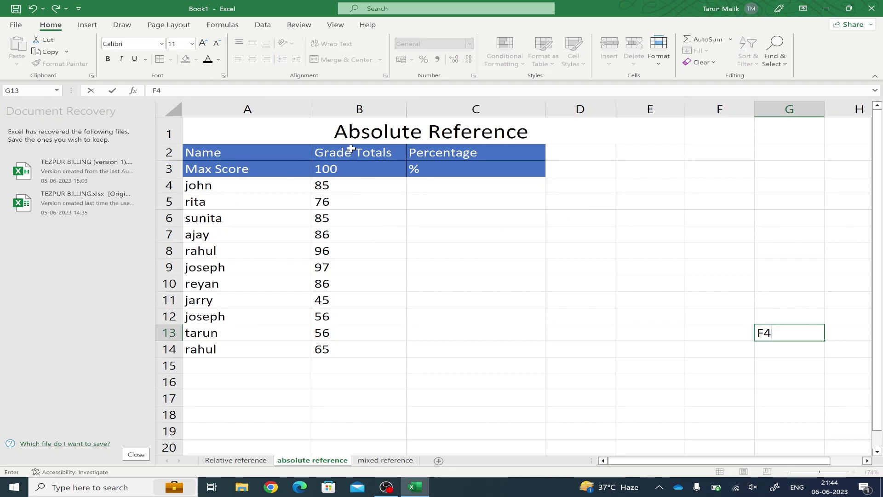
pyautogui.click(347, 171)
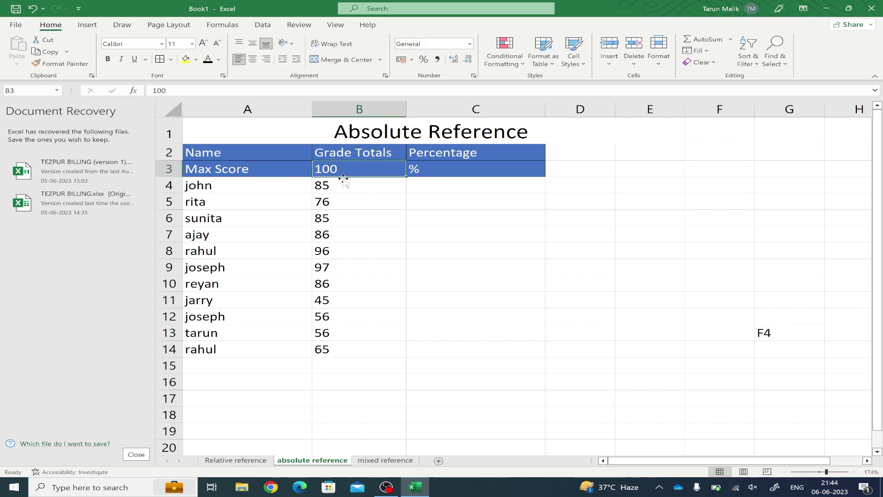
pyautogui.click(425, 185)
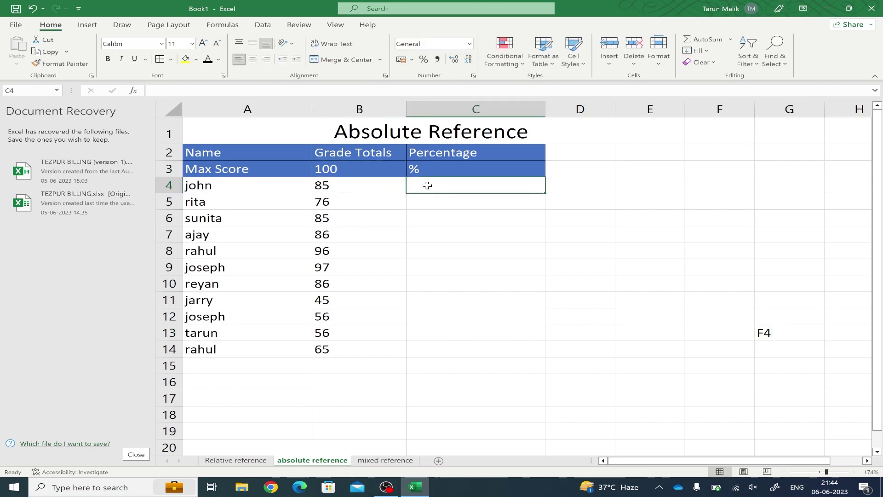
pyautogui.write('=')
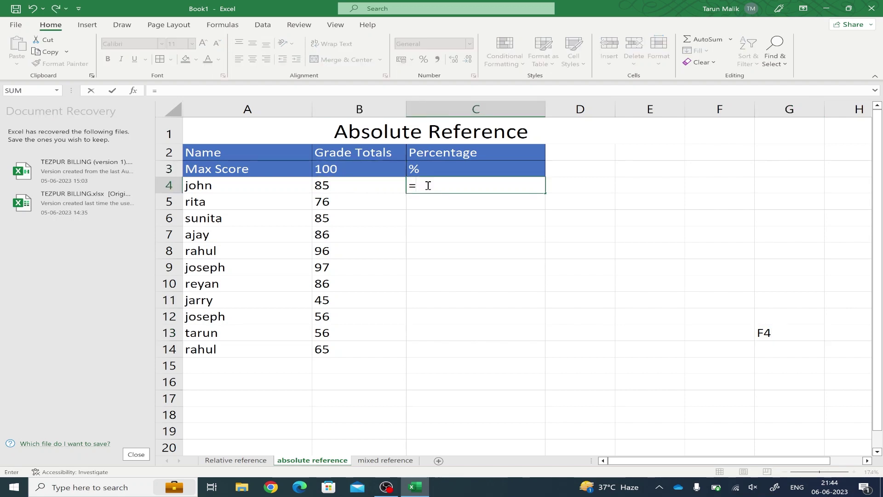
pyautogui.click(359, 185)
pyautogui.write('/')
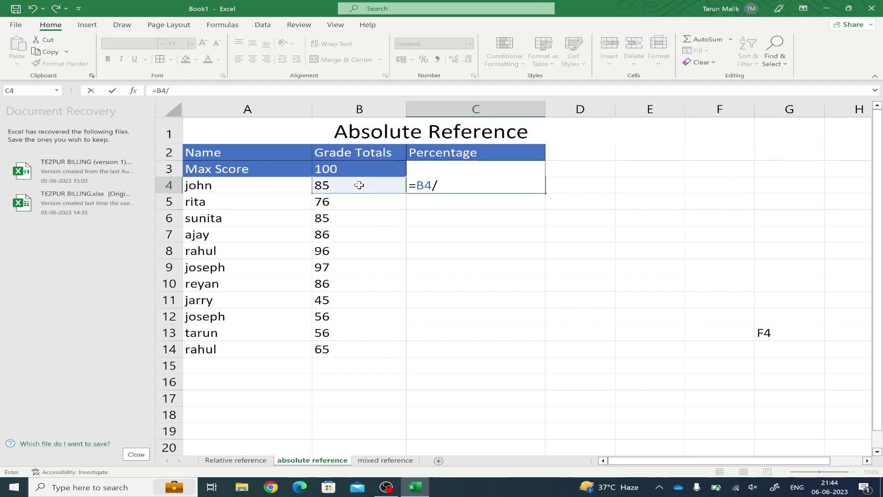
pyautogui.click(357, 169)
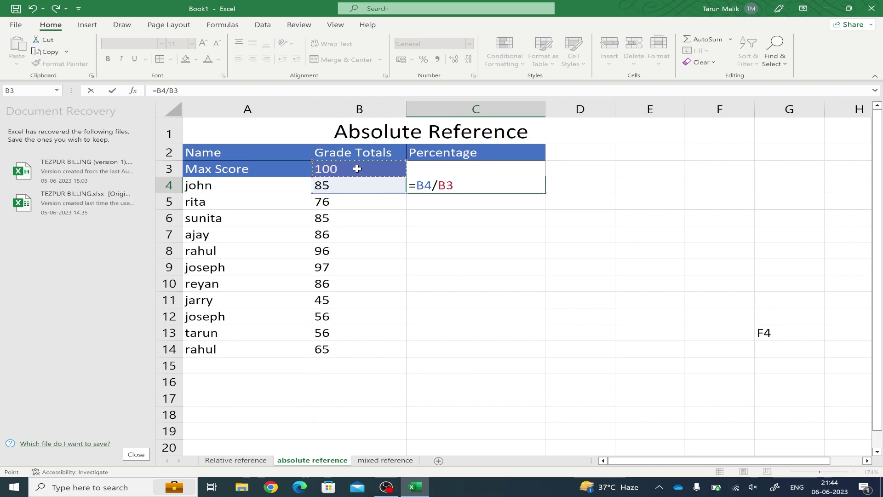
pyautogui.press('Return')
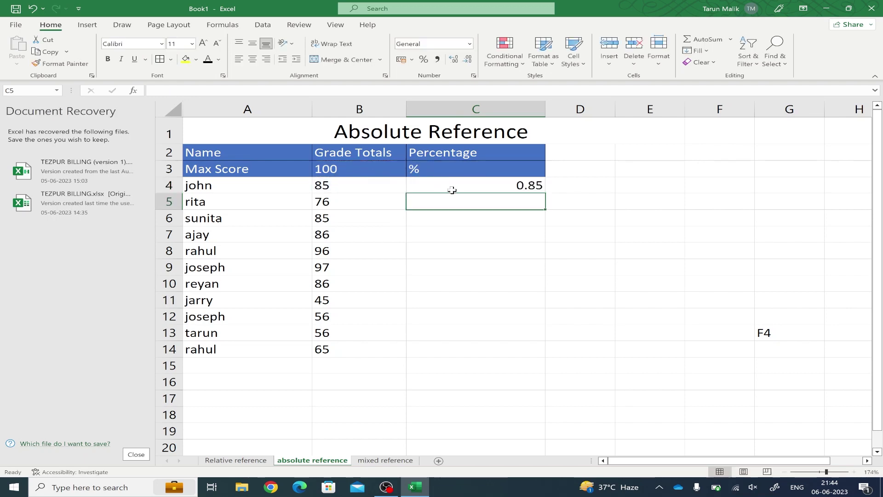
# - Undo, then reconfirm john's =B4/B3 formula in C4
pyautogui.hotkey('ctrl', 'z')
pyautogui.hotkey('ctrl', 'z')
pyautogui.doubleClick(429, 185)
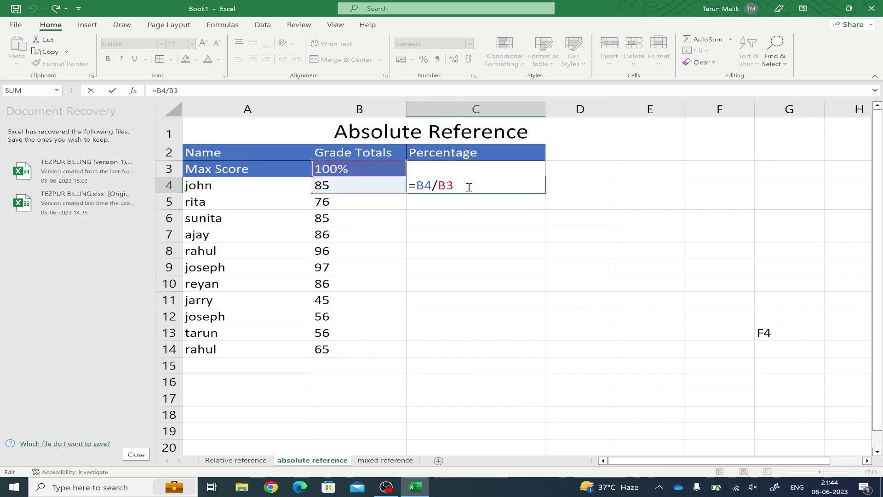
pyautogui.press('Return')
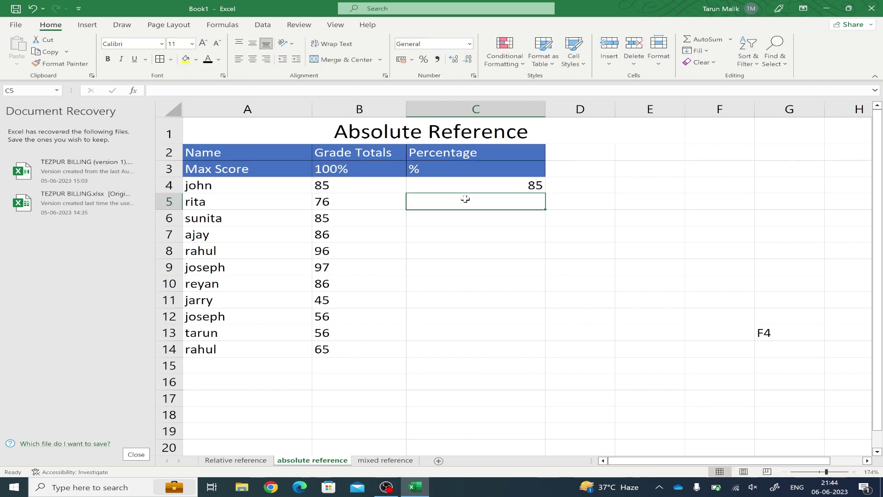
pyautogui.click(539, 188)
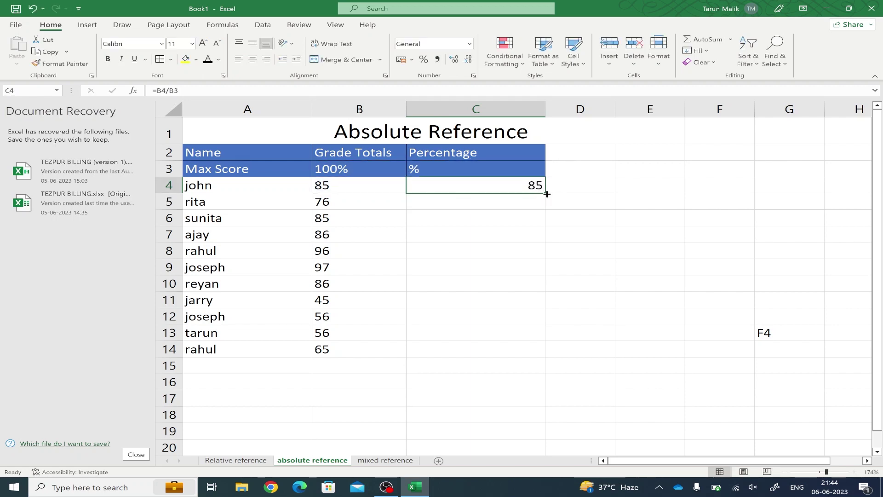
# - Fill C4's formula down to C14 and inspect the shifted references in C5 and C8
pyautogui.moveTo(547, 194); pyautogui.dragTo(552, 363)
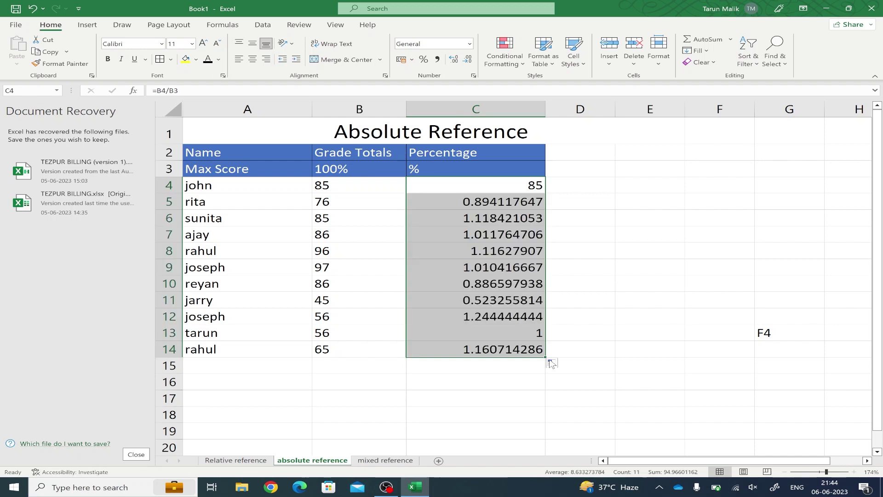
pyautogui.click(333, 203)
pyautogui.click(341, 184)
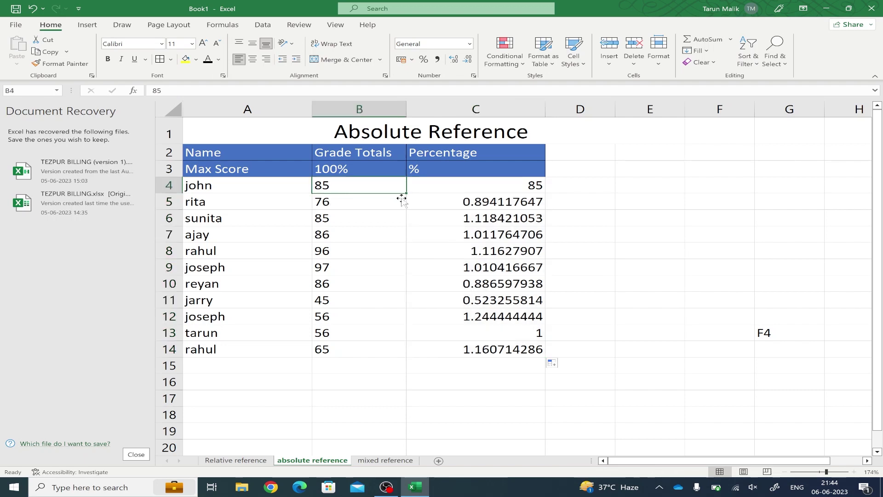
pyautogui.doubleClick(468, 206)
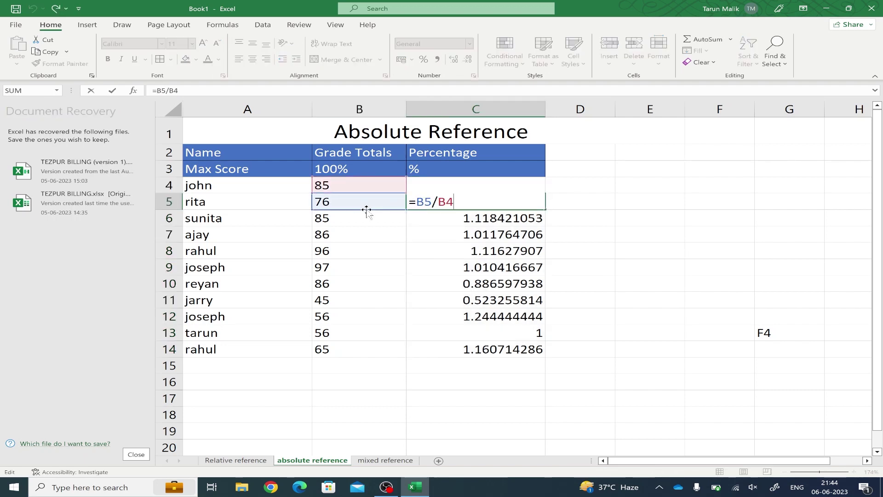
pyautogui.doubleClick(472, 251)
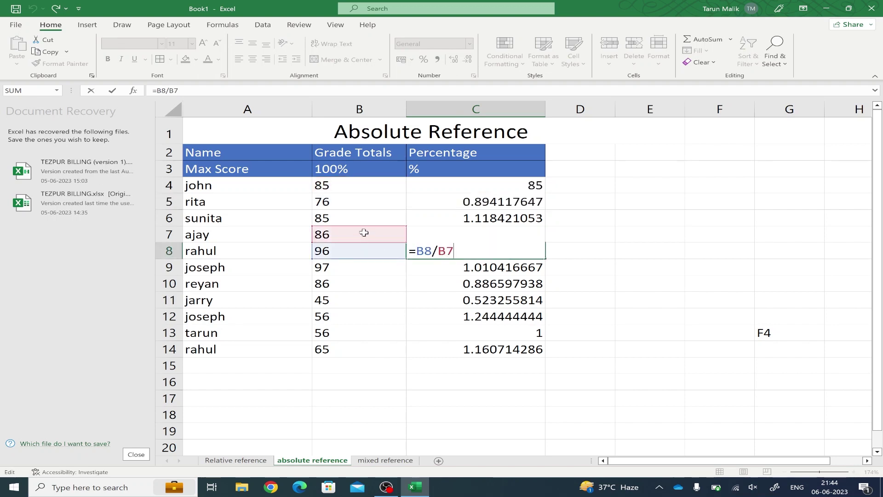
pyautogui.press('Return')
# - Re-edit C4's formula so its divisor points at the max score in B3
pyautogui.click(368, 171)
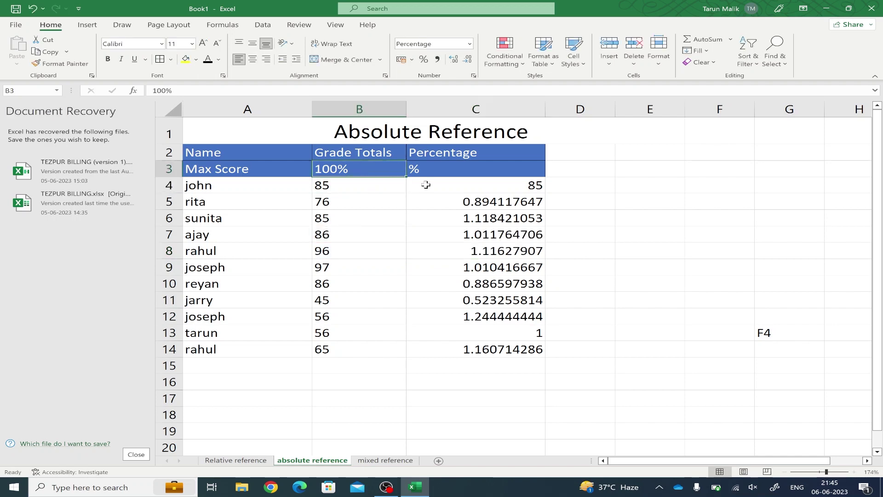
pyautogui.click(441, 189)
pyautogui.doubleClick(441, 189)
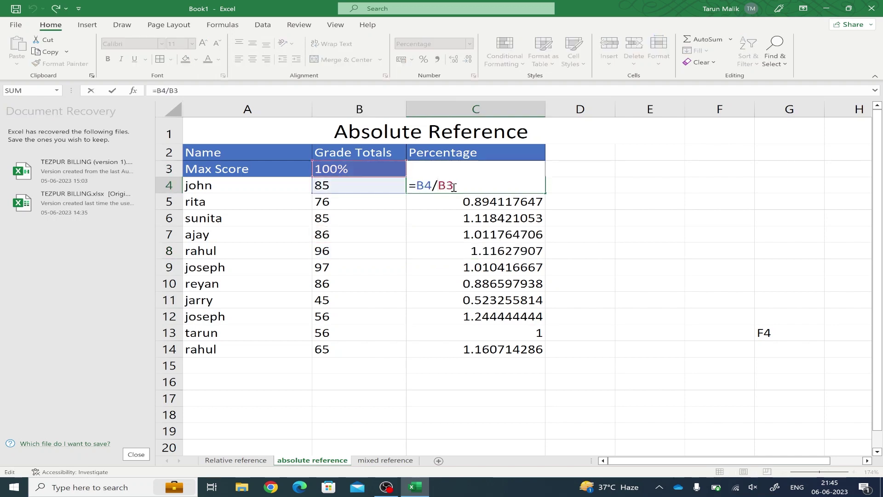
pyautogui.doubleClick(453, 187)
pyautogui.click(350, 172)
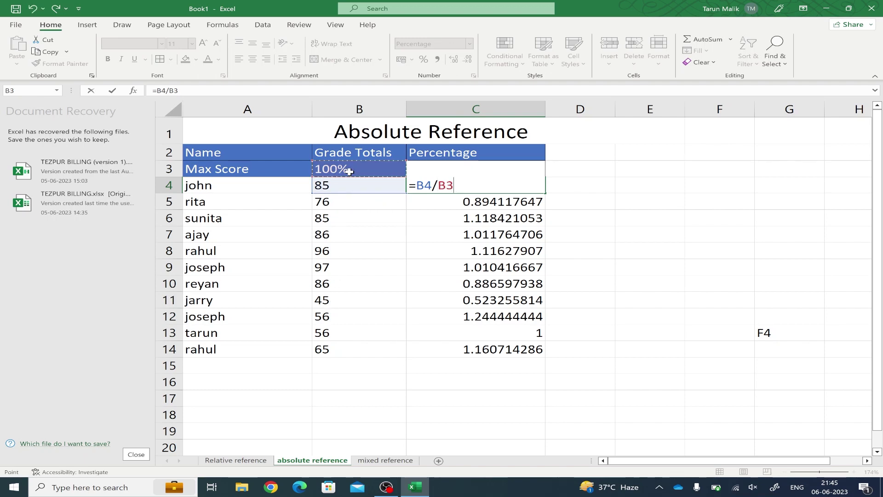
pyautogui.click(433, 186)
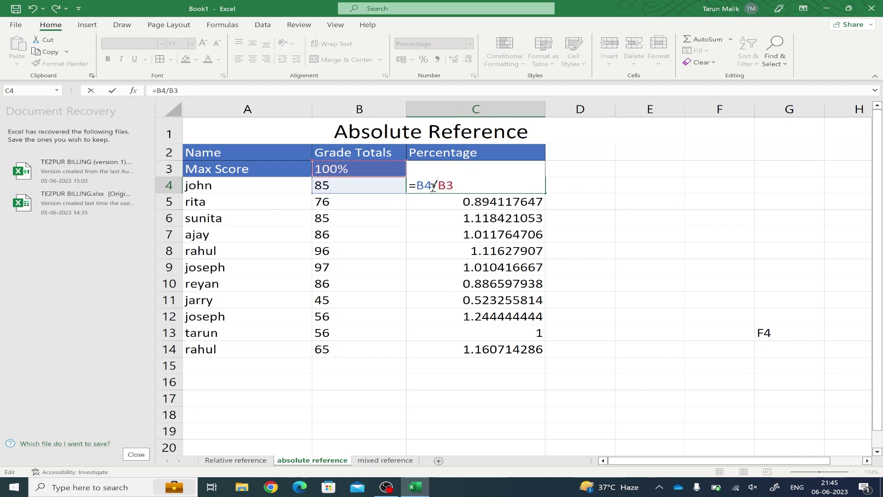
pyautogui.click(429, 218)
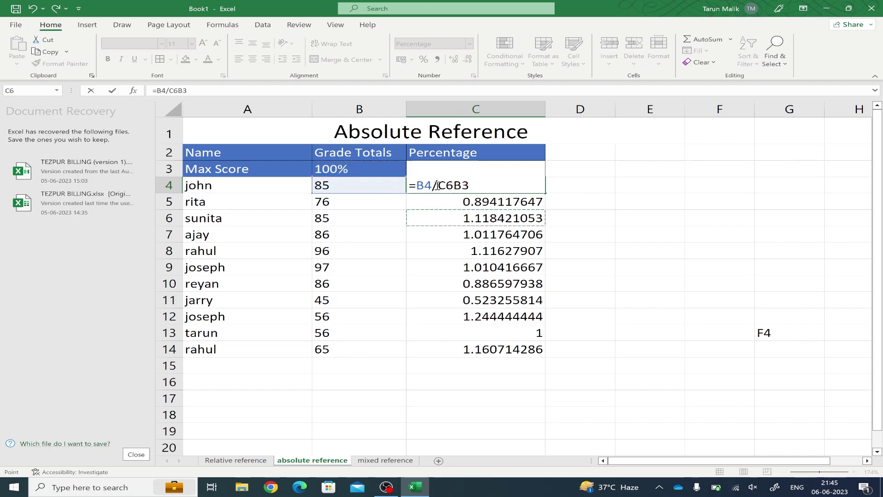
pyautogui.press('Escape')
pyautogui.doubleClick(459, 185)
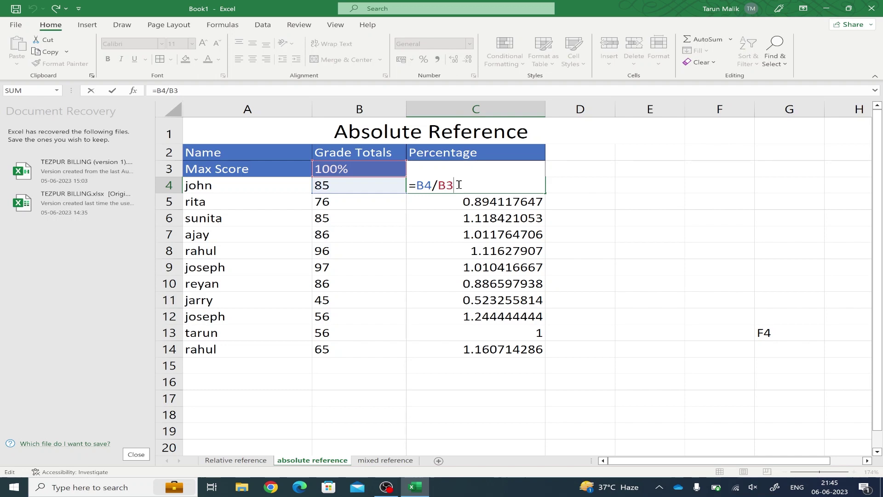
pyautogui.press('XF86AudioRaiseVolume')
# - Lock the divisor with F4 so C4 reads =B4/$B$3
pyautogui.press('F4')
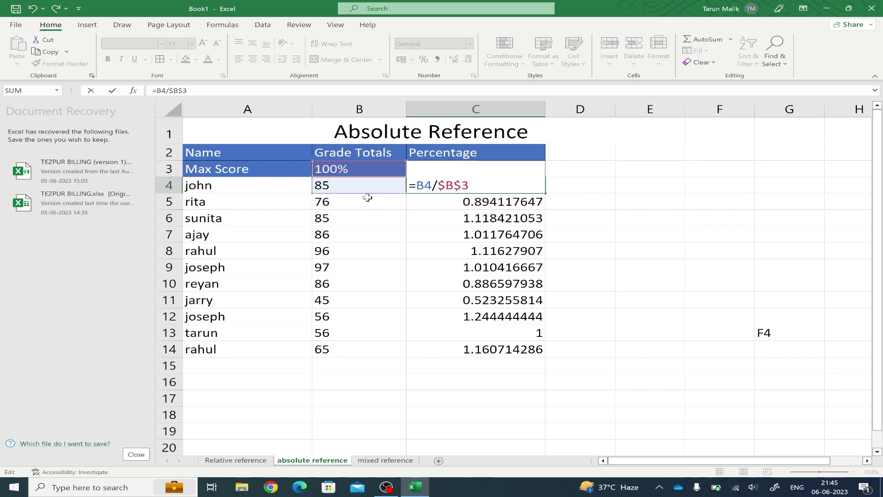
pyautogui.press('Return')
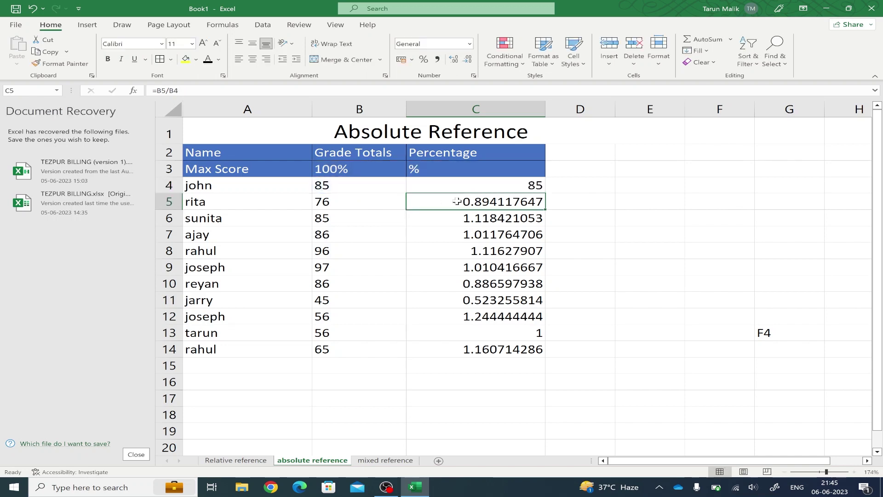
pyautogui.click(487, 187)
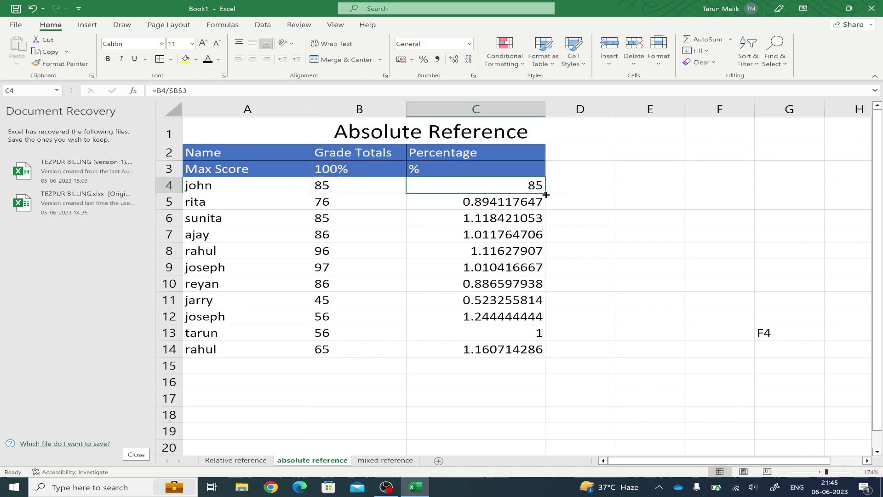
# - Fill =B4/$B$3 down to C14, check C6 and C8, then undo the fill
pyautogui.moveTo(546, 193); pyautogui.dragTo(550, 355)
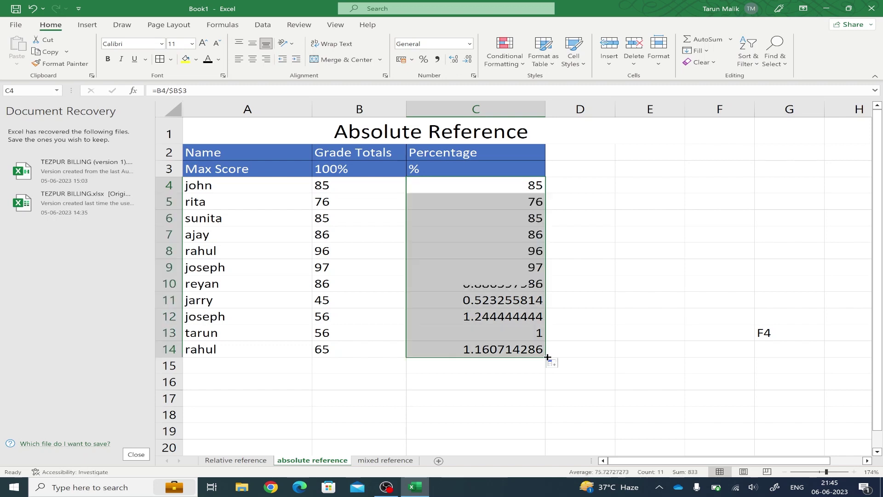
pyautogui.click(326, 224)
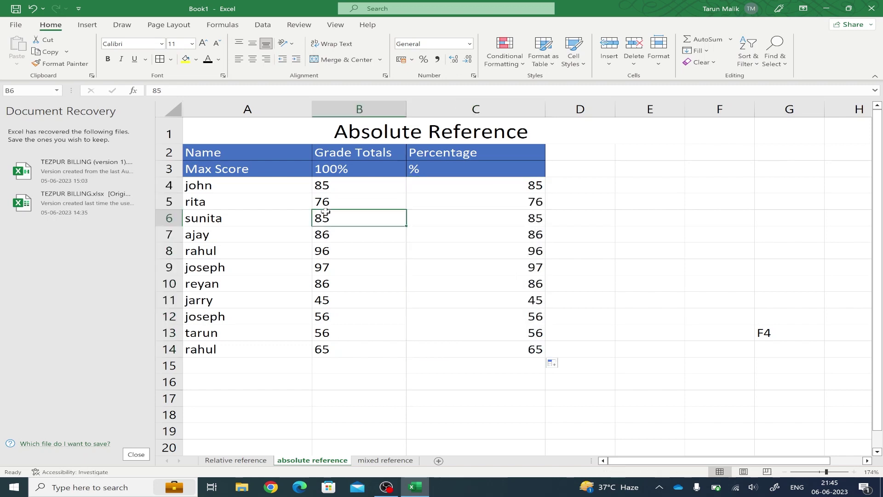
pyautogui.click(534, 213)
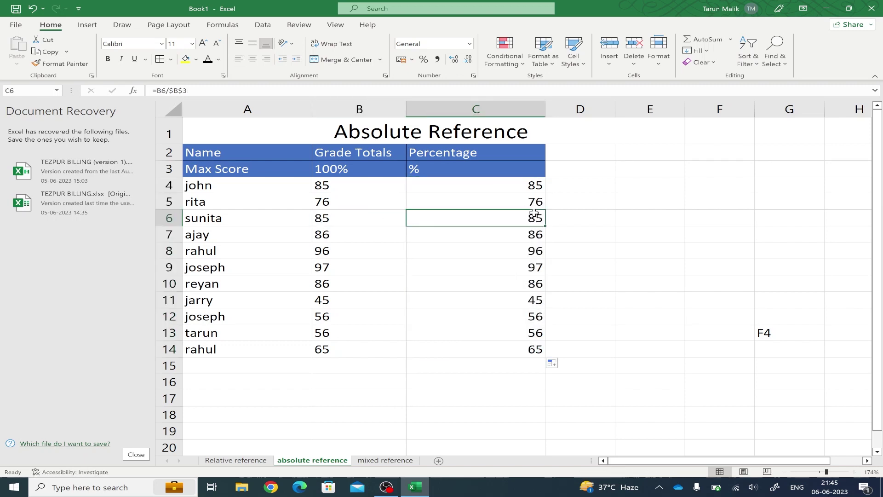
pyautogui.click(335, 251)
pyautogui.click(490, 255)
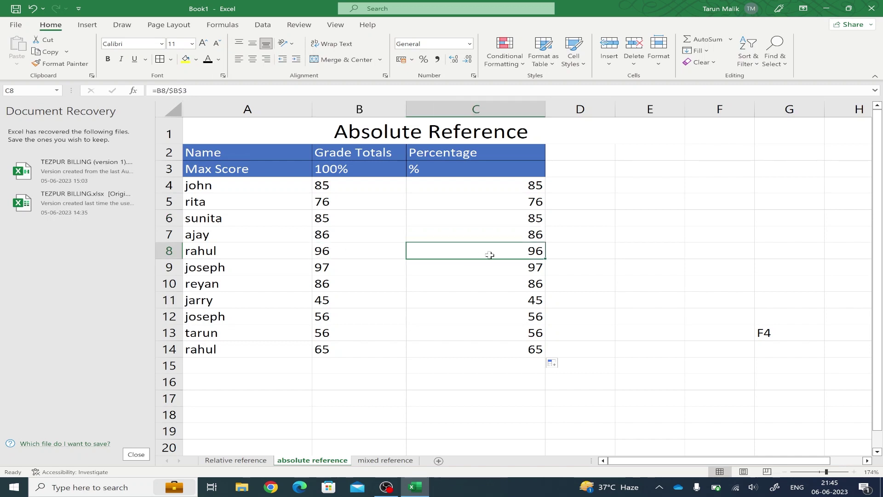
pyautogui.hotkey('ctrl', 'z')
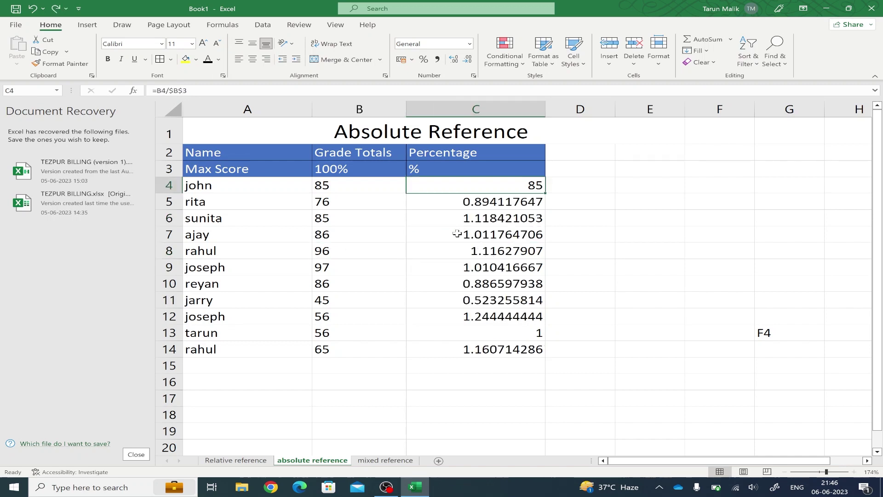
# - Compare the relative formulas in C7 and C12 with C4's fixed $B$3 formula
pyautogui.doubleClick(456, 233)
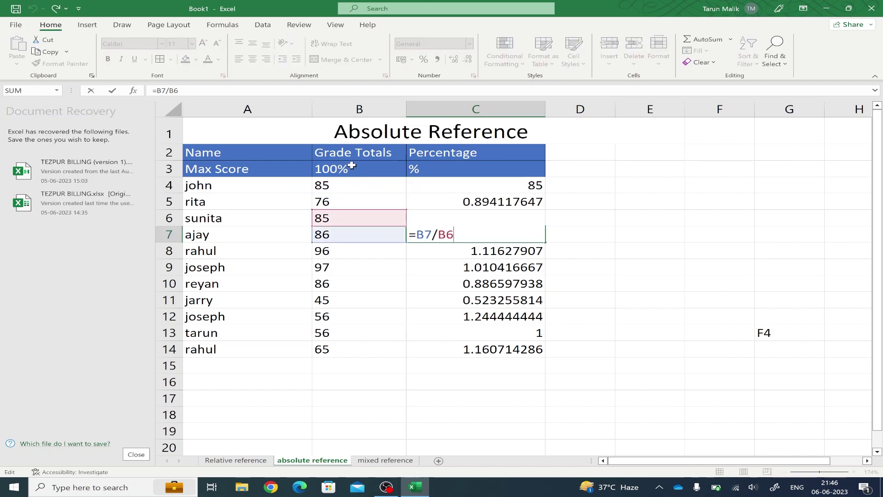
pyautogui.doubleClick(488, 315)
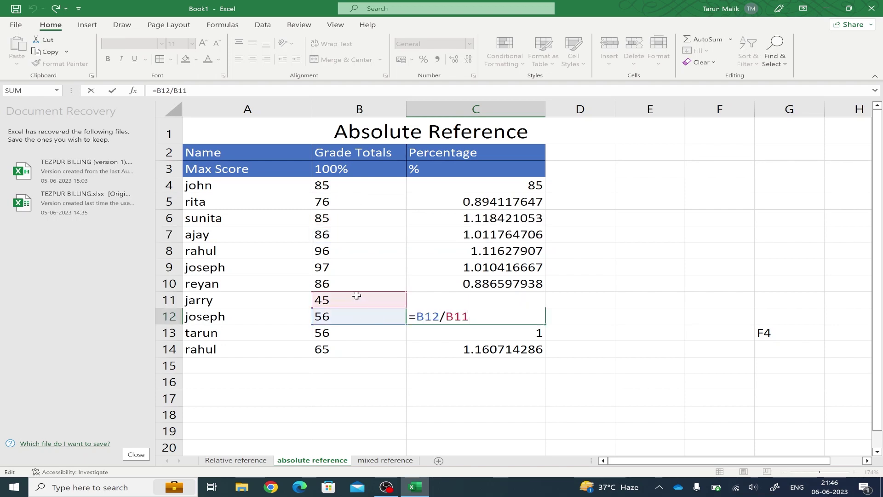
pyautogui.doubleClick(526, 189)
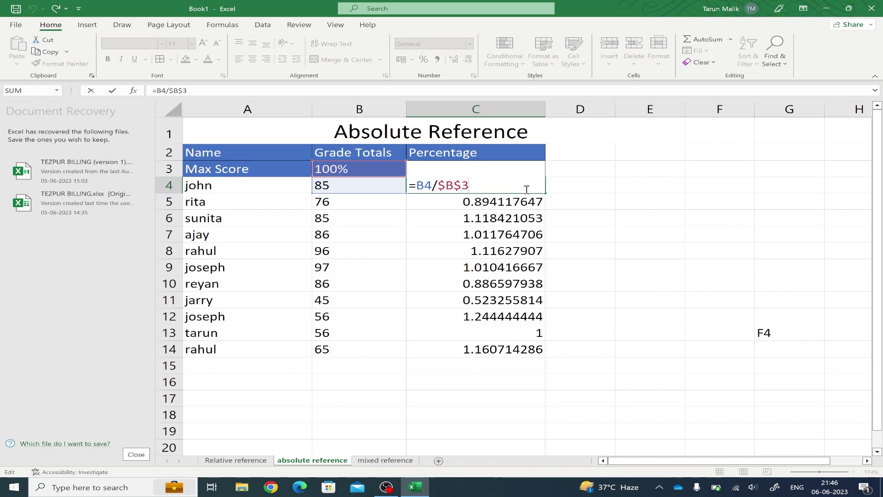
pyautogui.press('Return')
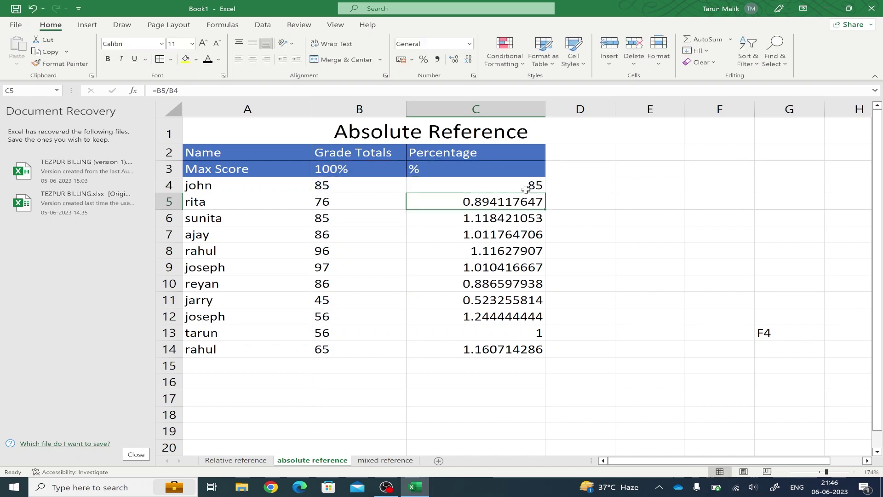
pyautogui.click(527, 189)
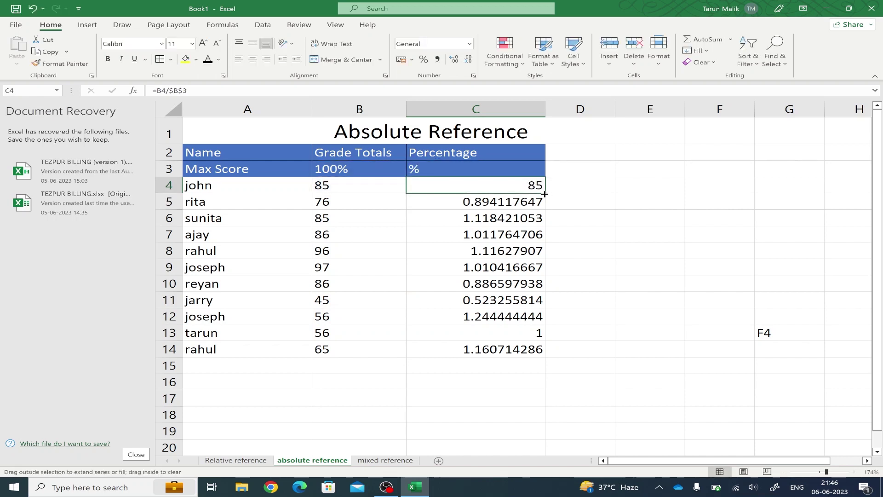
# - Fill C4's =B4/$B$3 down to C14 and verify C13, C14 and C7 use $B$3
pyautogui.moveTo(545, 194); pyautogui.dragTo(546, 353)
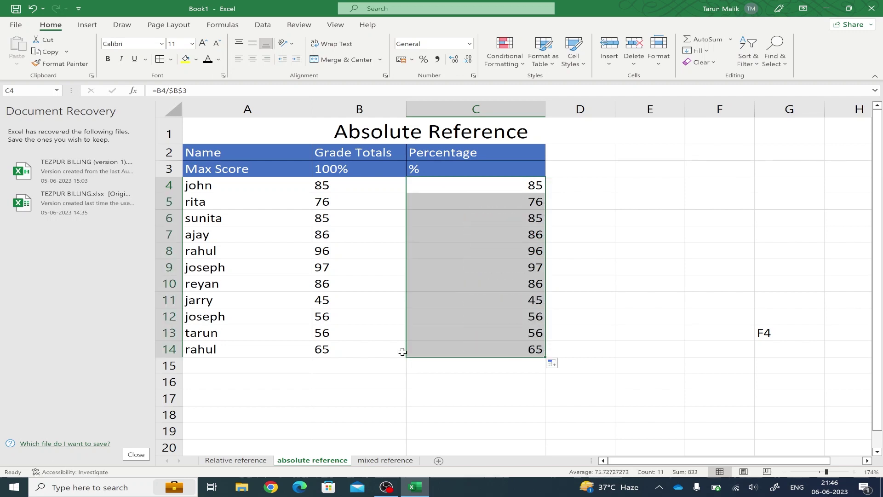
pyautogui.click(348, 333)
pyautogui.click(475, 334)
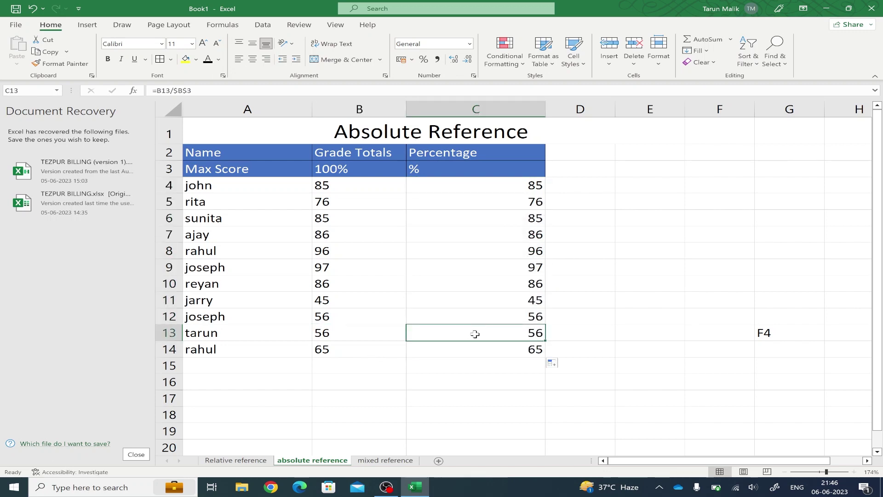
pyautogui.click(474, 351)
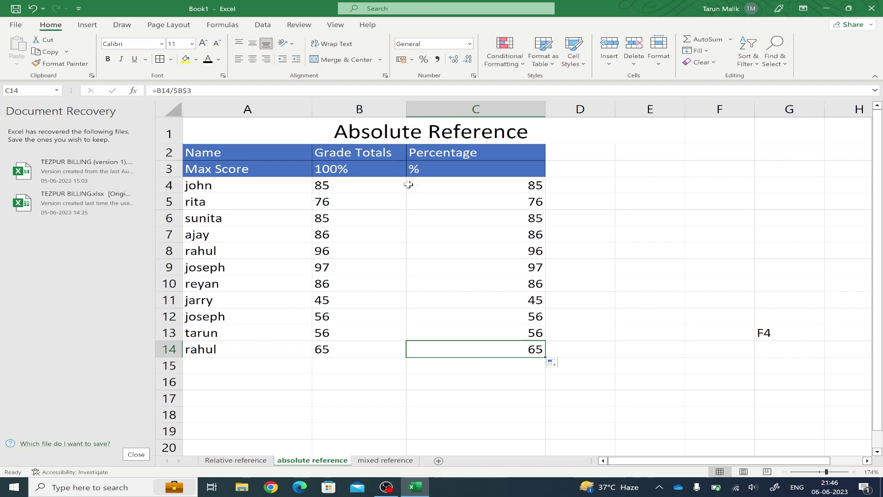
pyautogui.doubleClick(536, 186)
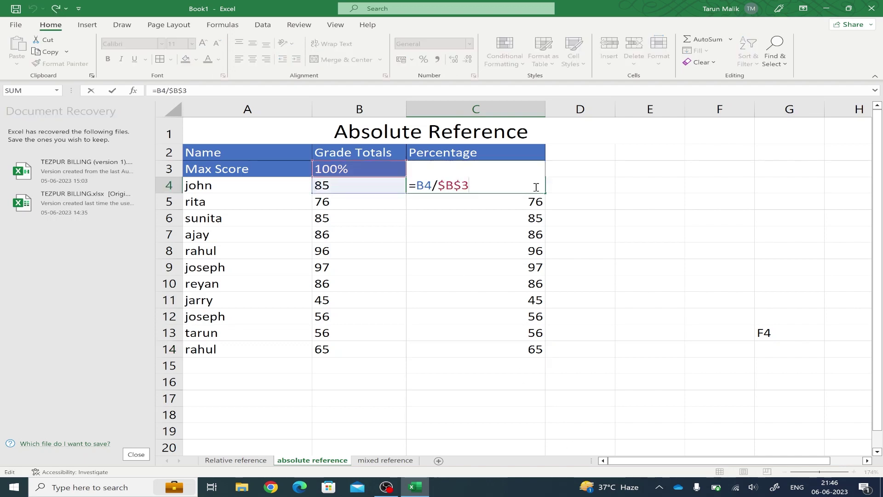
pyautogui.click(528, 228)
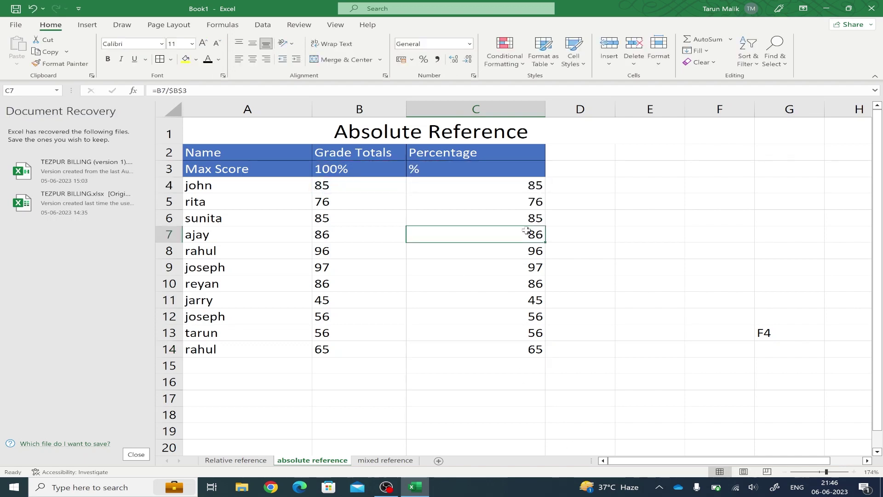
pyautogui.doubleClick(525, 231)
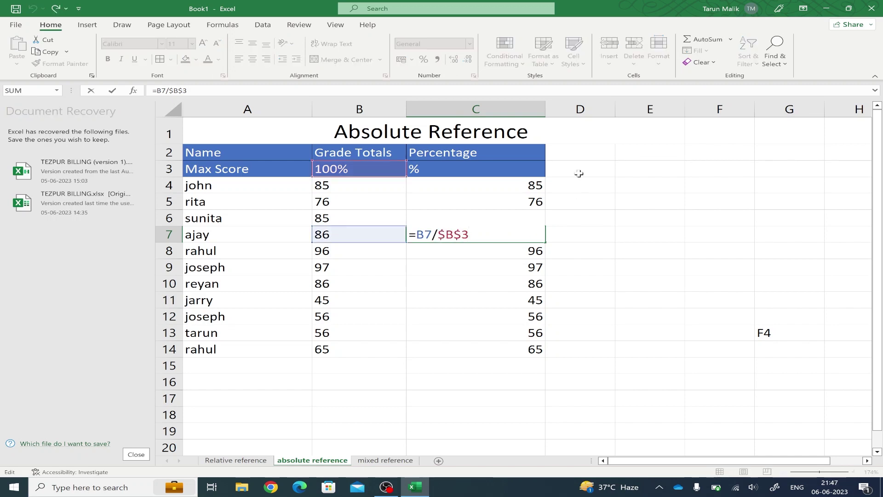
pyautogui.moveTo(575, 187); pyautogui.dragTo(584, 346)
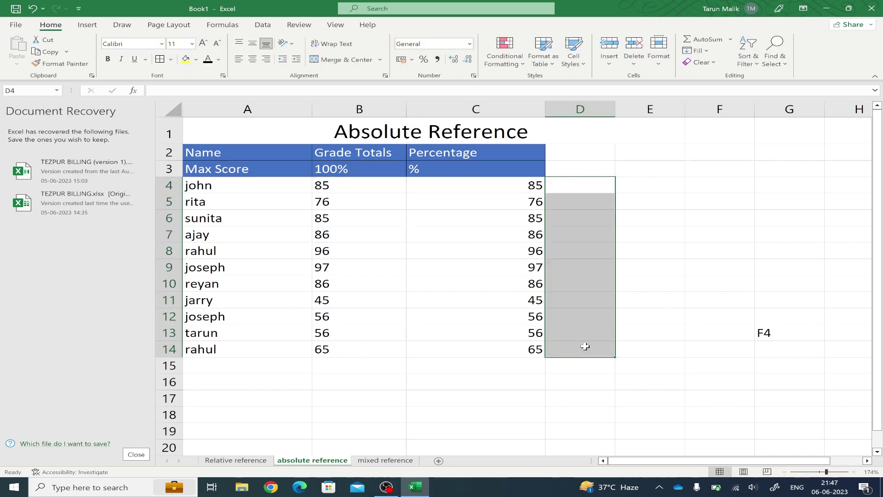
# - Turn on Show Formulas, zoom out, and highlight C4's =B4/$B$3 references
pyautogui.click(542, 377)
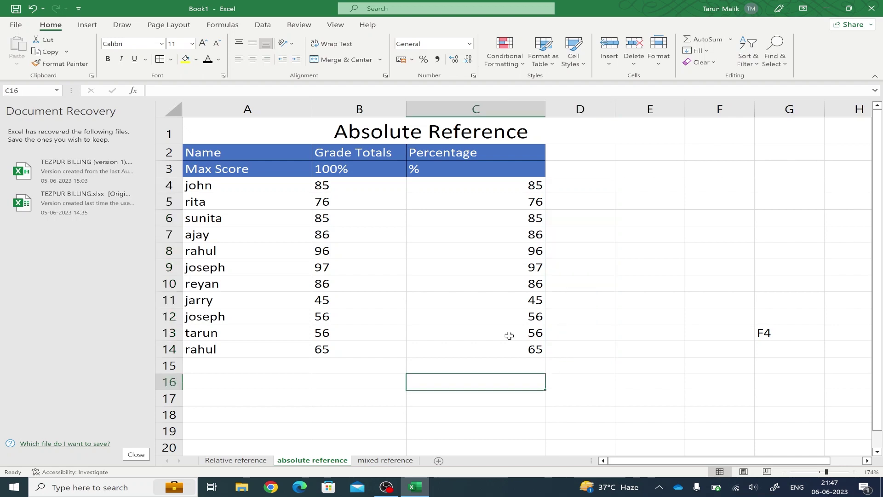
pyautogui.click(222, 24)
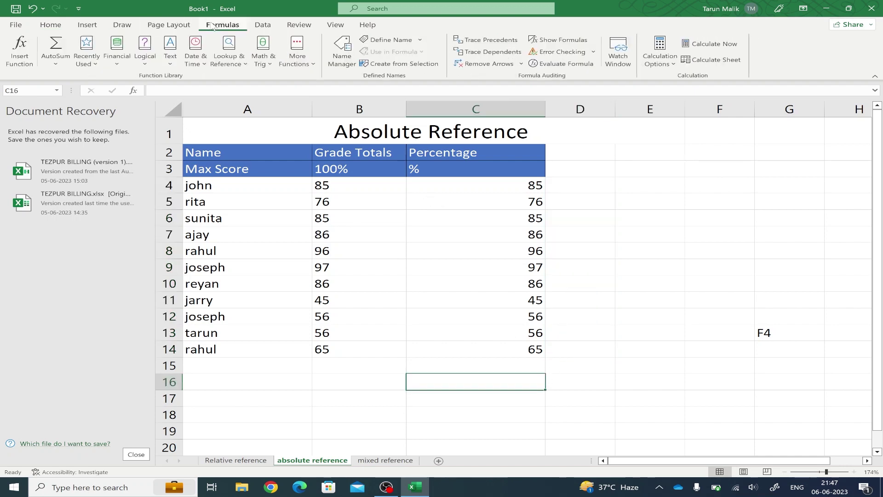
pyautogui.click(538, 36)
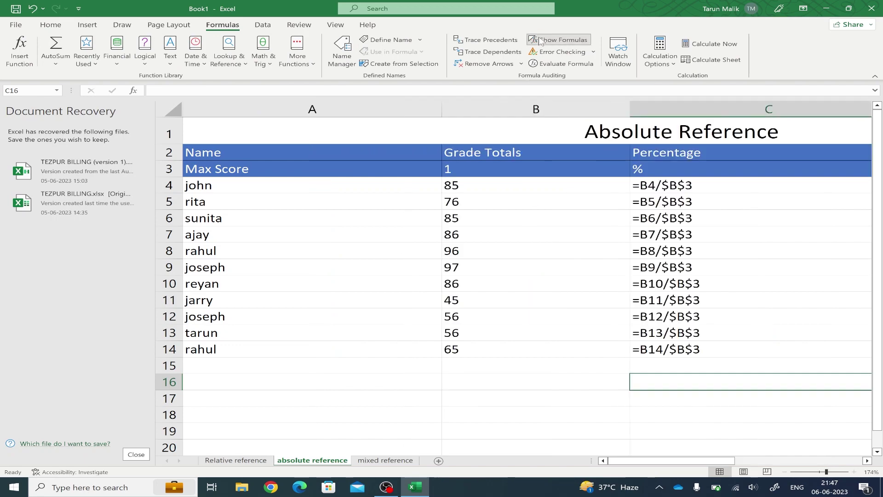
pyautogui.click(787, 472)
pyautogui.click(786, 472)
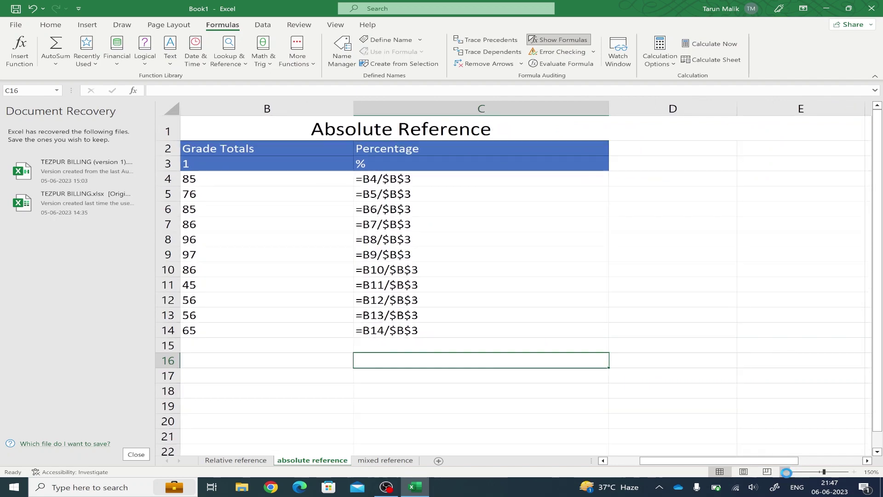
pyautogui.click(787, 473)
pyautogui.click(786, 473)
pyautogui.click(787, 472)
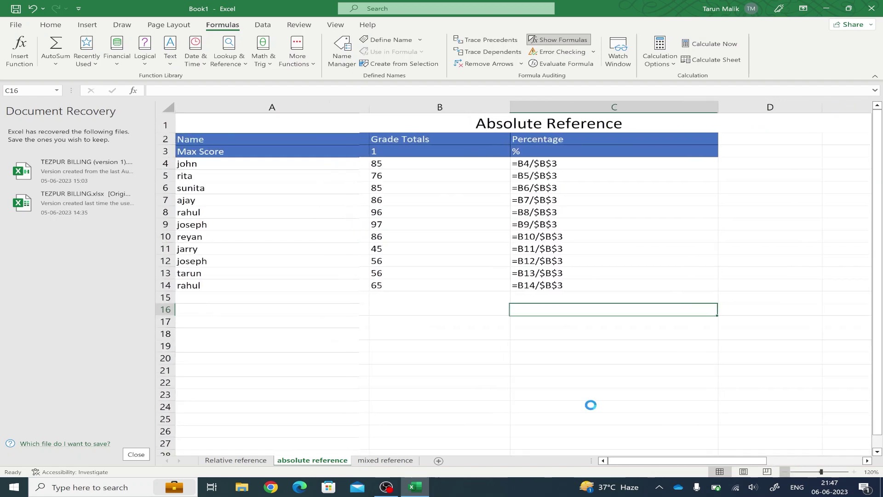
pyautogui.doubleClick(524, 160)
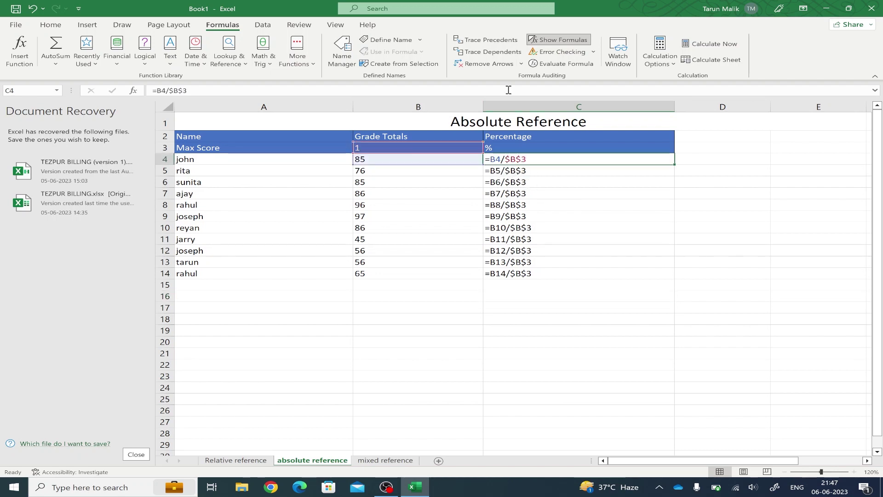
pyautogui.click(558, 41)
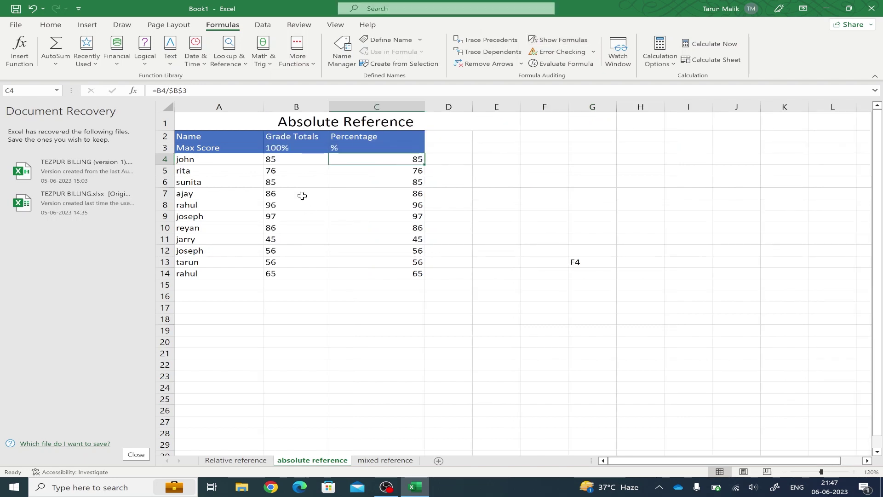
pyautogui.click(469, 183)
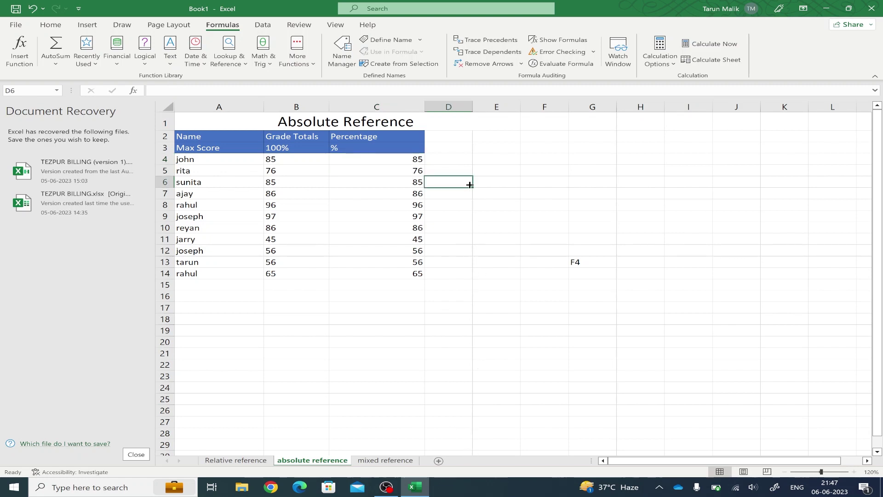
pyautogui.moveTo(462, 188); pyautogui.dragTo(444, 422)
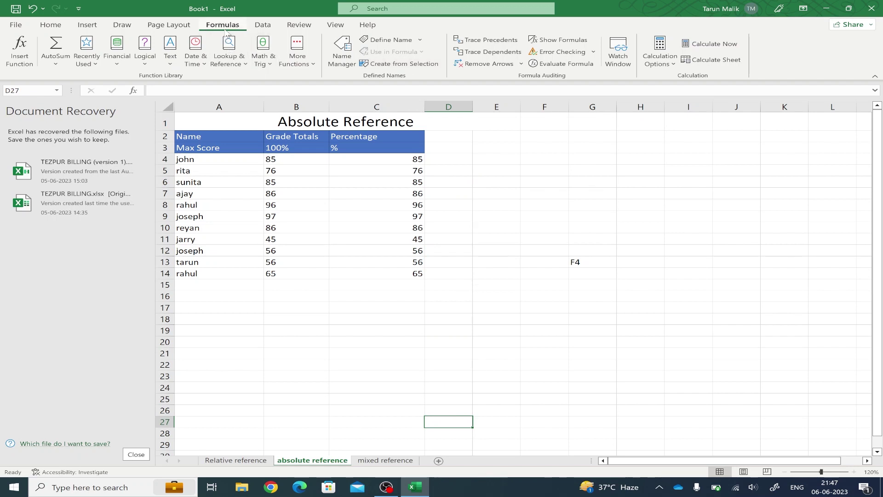
pyautogui.click(557, 40)
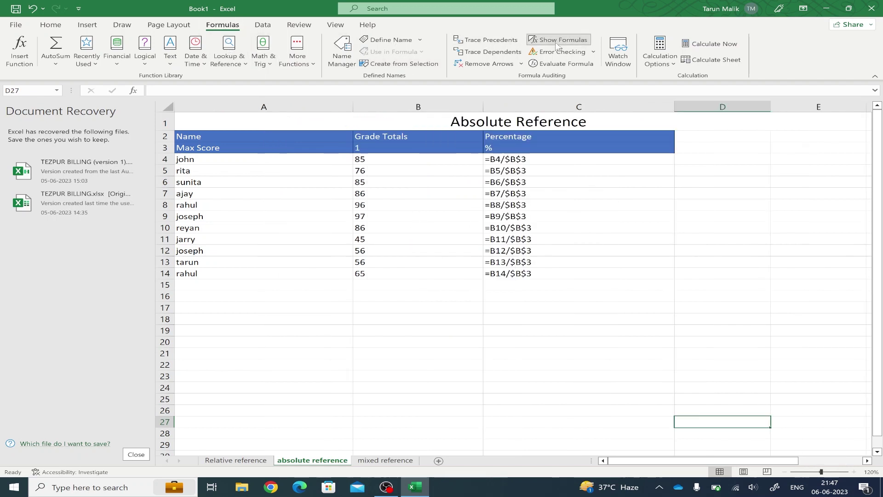
pyautogui.doubleClick(519, 157)
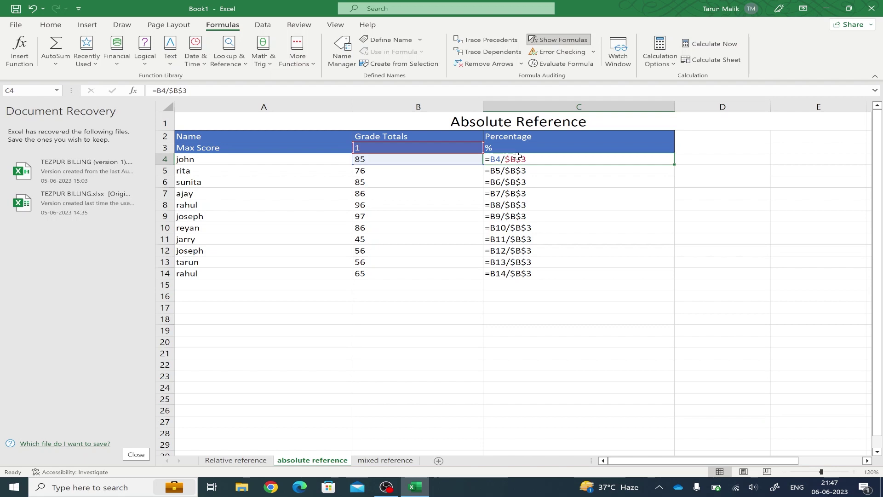
pyautogui.doubleClick(515, 172)
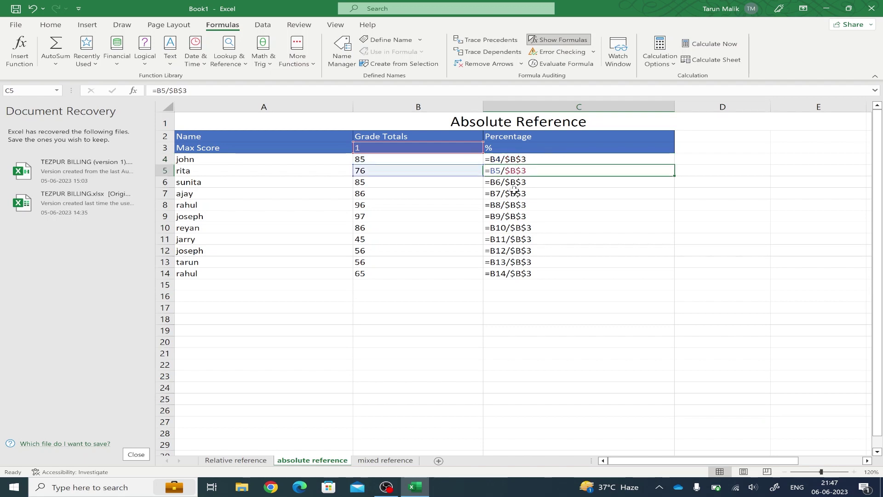
pyautogui.doubleClick(514, 191)
pyautogui.doubleClick(511, 205)
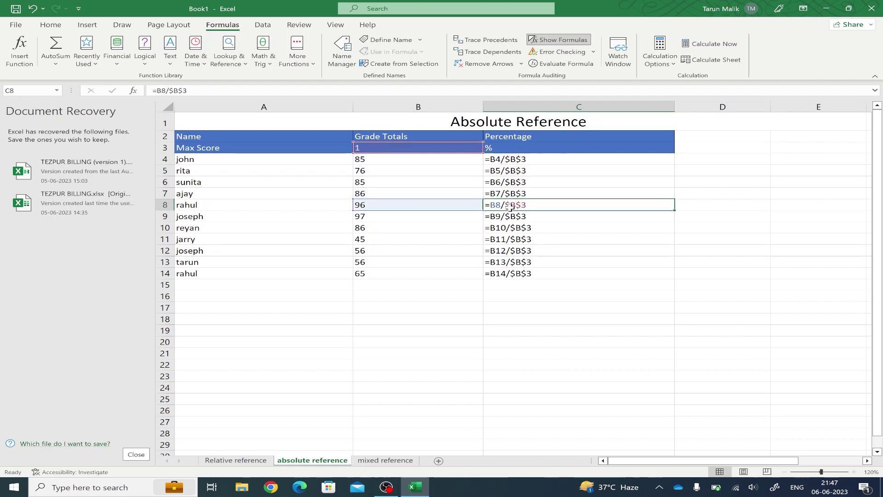
pyautogui.doubleClick(511, 250)
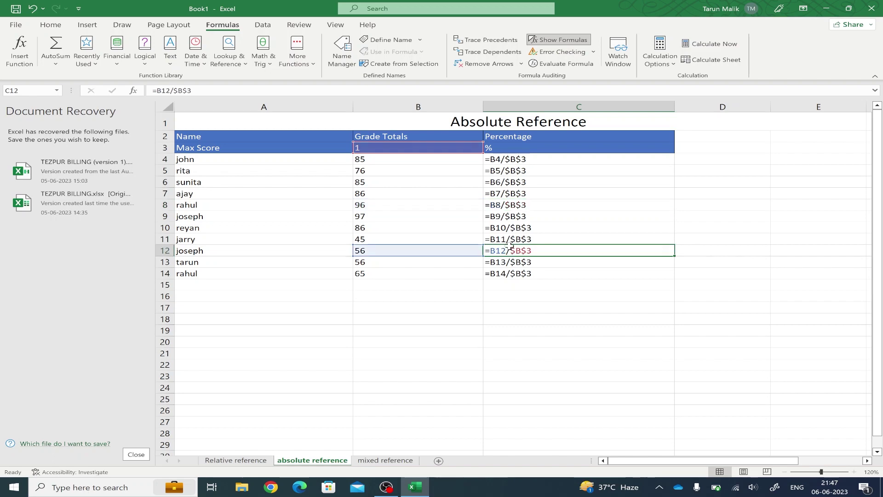
# - On the mixed reference sheet, start C5's formula and remove a mistaken D6 reference
pyautogui.moveTo(387, 487)
pyautogui.click(395, 490)
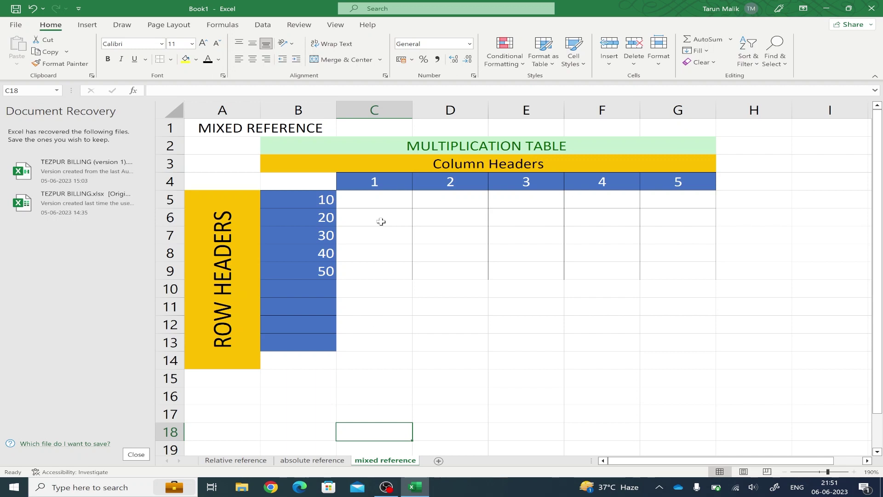
pyautogui.click(372, 198)
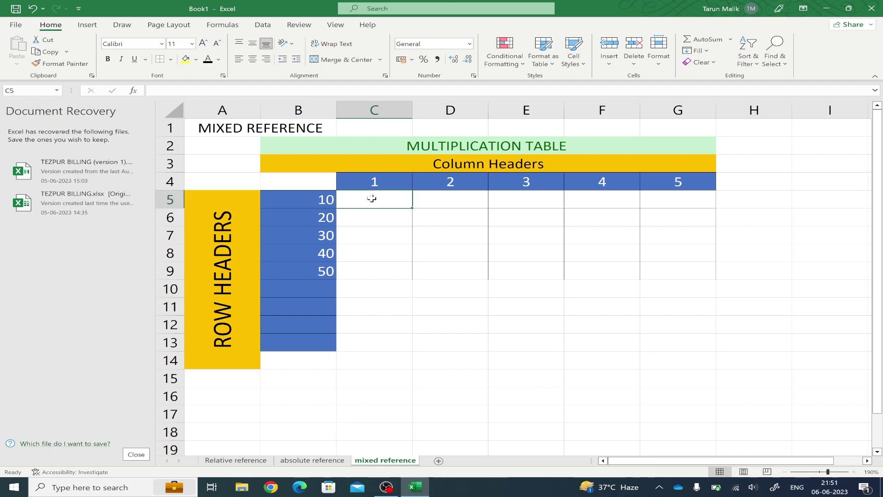
pyautogui.write('=')
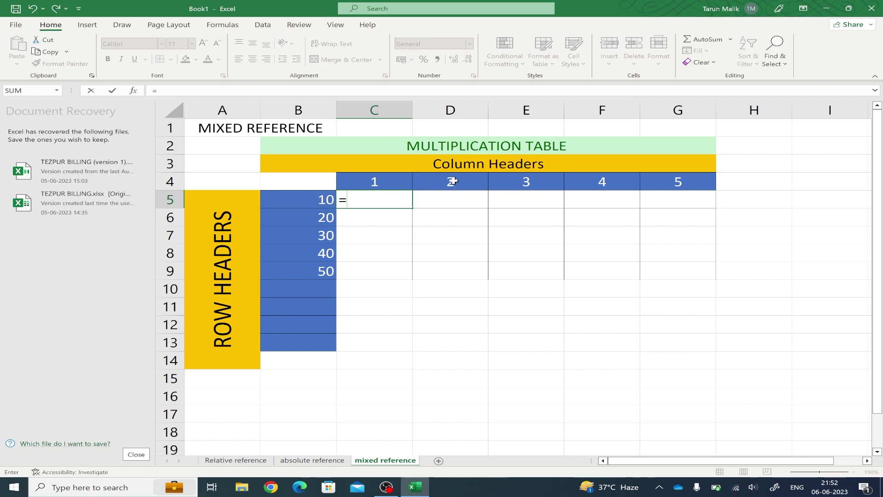
pyautogui.click(447, 218)
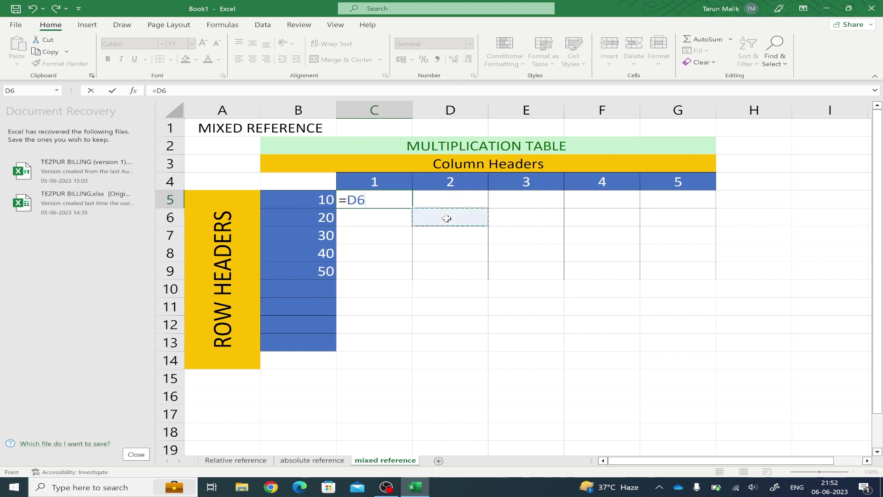
pyautogui.click(379, 201)
pyautogui.press('BackSpace')
pyautogui.press('BackSpace')
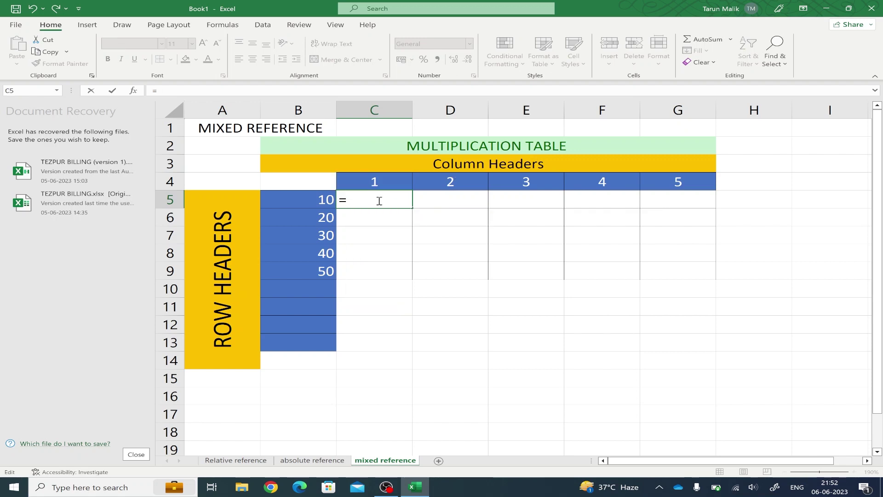
pyautogui.click(311, 203)
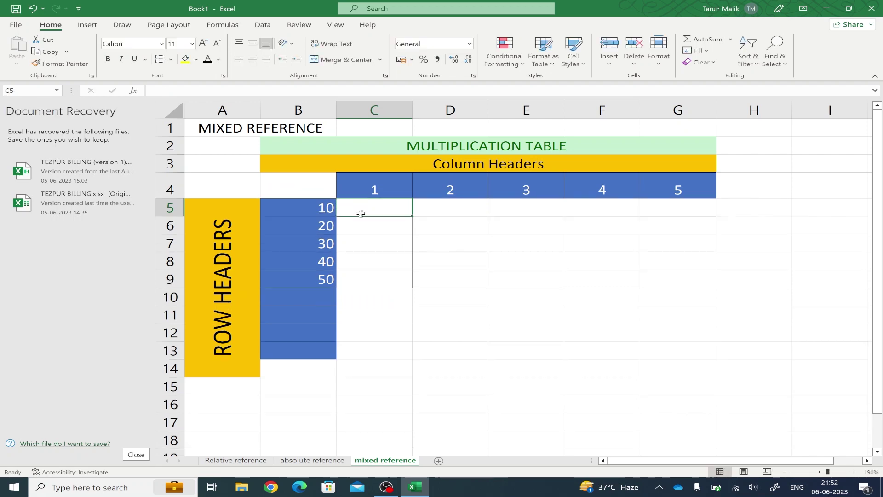
# - Enter =C4*B5 in C5 and fill it to C9, giving 10, 200, 6000, 240000, 12000000
pyautogui.write('=')
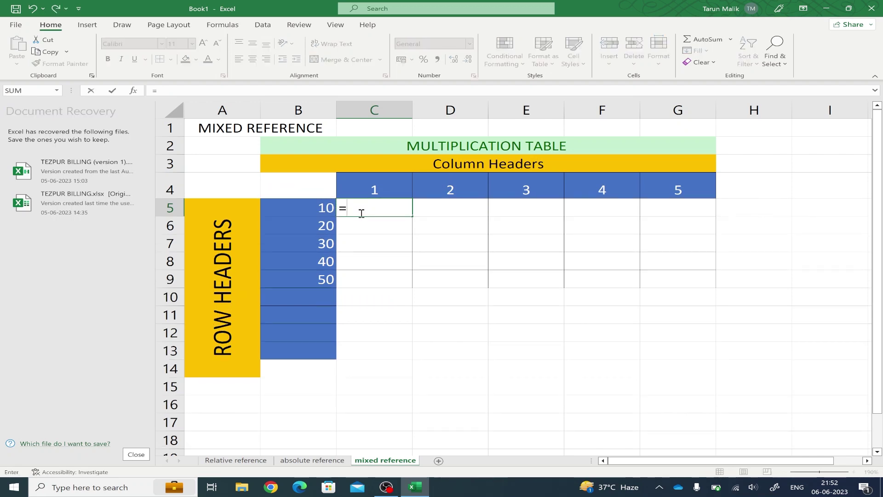
pyautogui.click(367, 194)
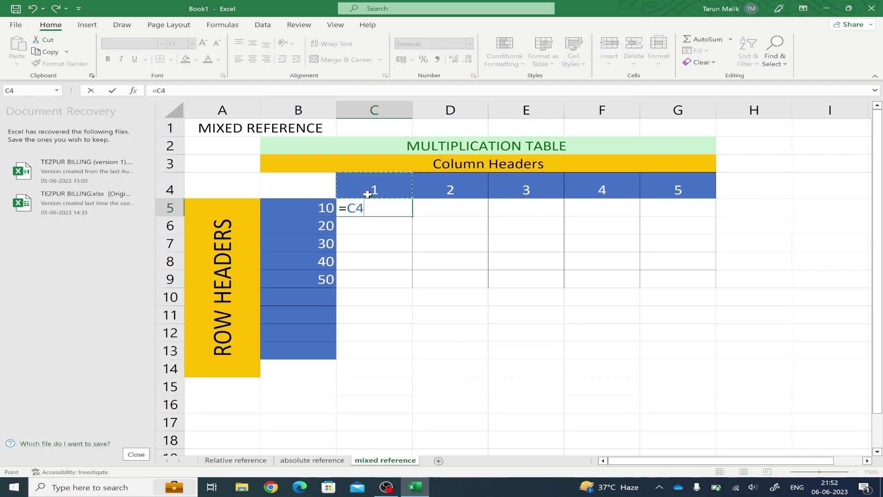
pyautogui.write('*')
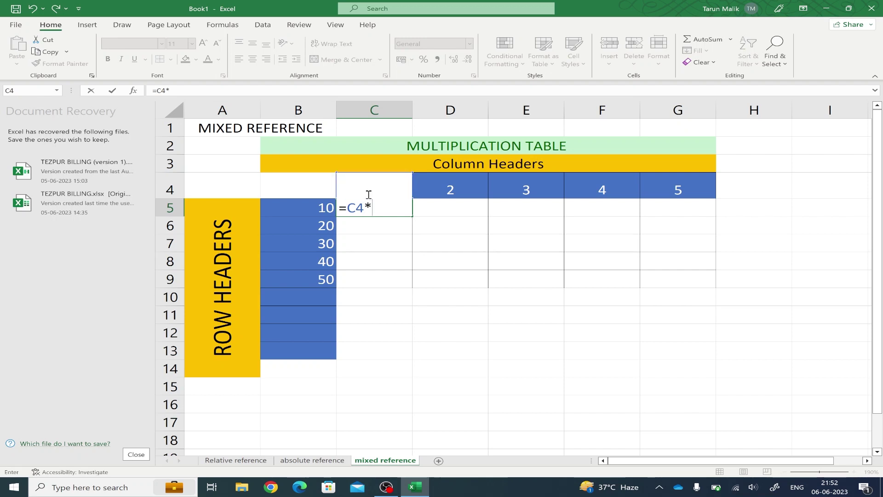
pyautogui.click(287, 214)
pyautogui.press('Return')
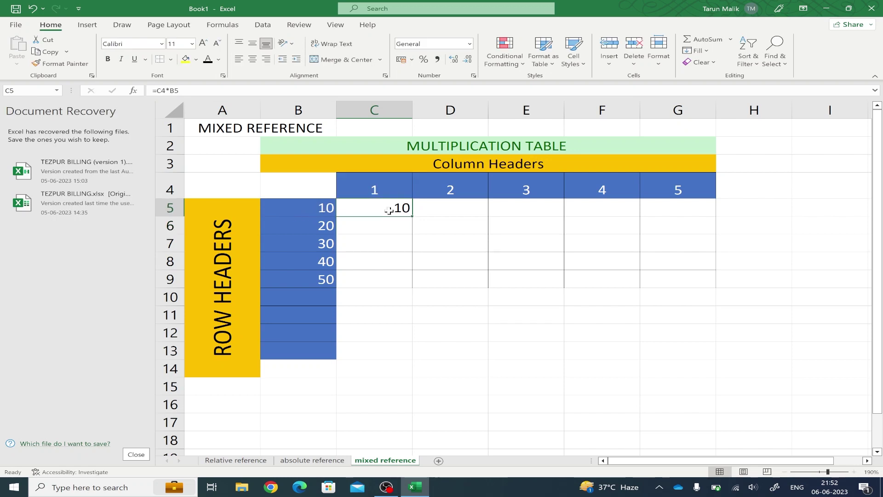
pyautogui.moveTo(386, 206)
pyautogui.mouseDown()
pyautogui.moveTo(416, 218)
pyautogui.moveTo(410, 213)
pyautogui.moveTo(407, 281)
pyautogui.mouseUp()
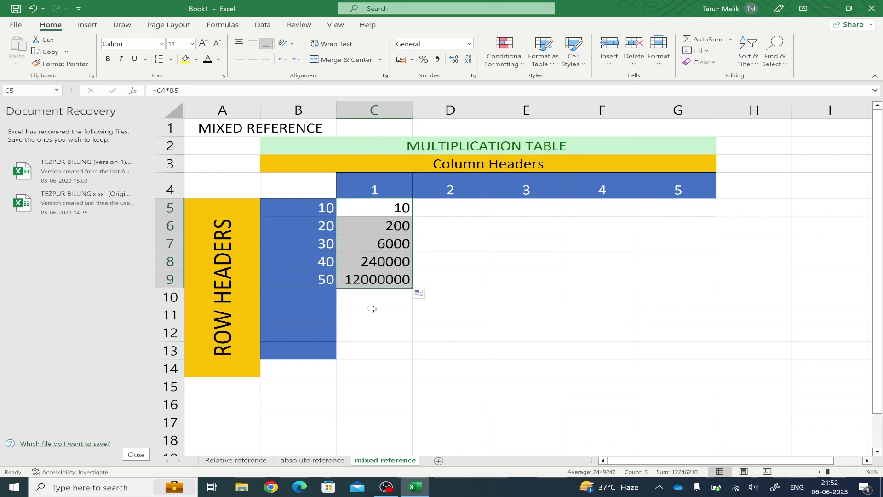
pyautogui.click(392, 230)
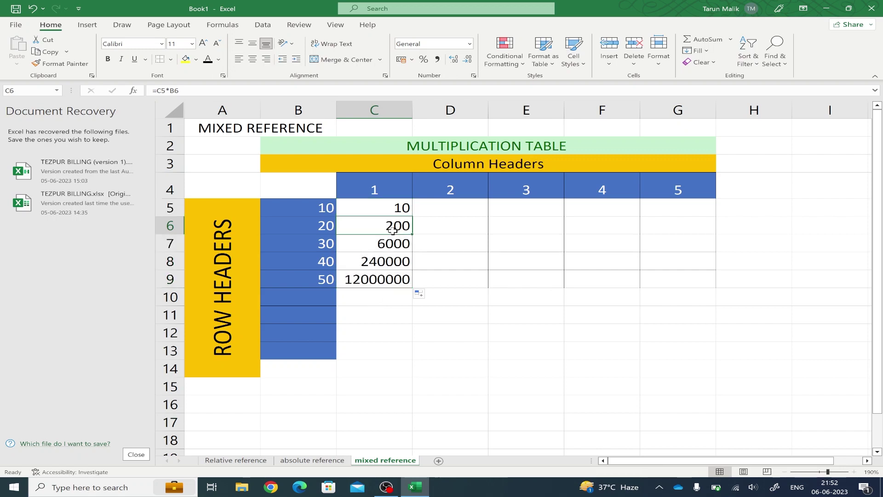
pyautogui.doubleClick(392, 231)
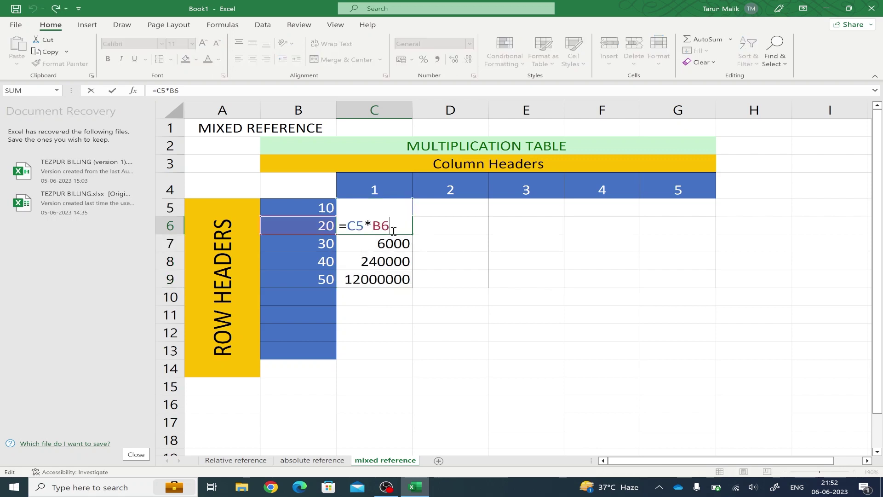
pyautogui.click(322, 226)
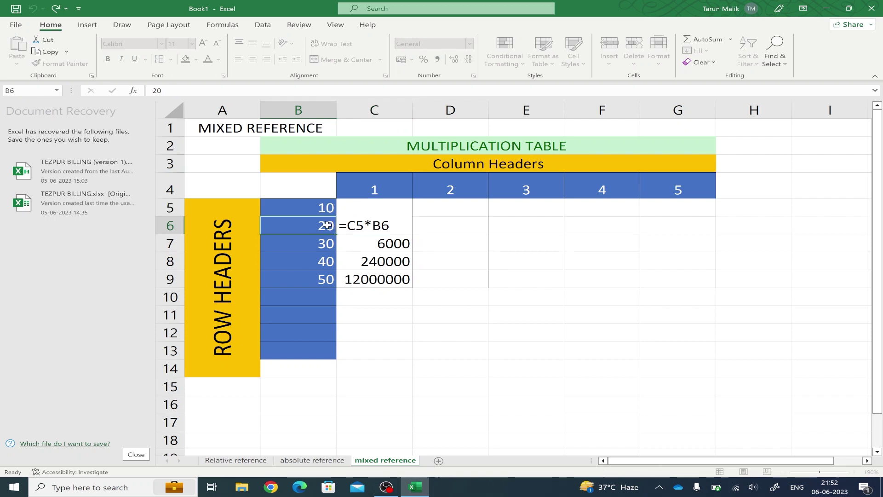
pyautogui.moveTo(330, 226); pyautogui.dragTo(362, 243)
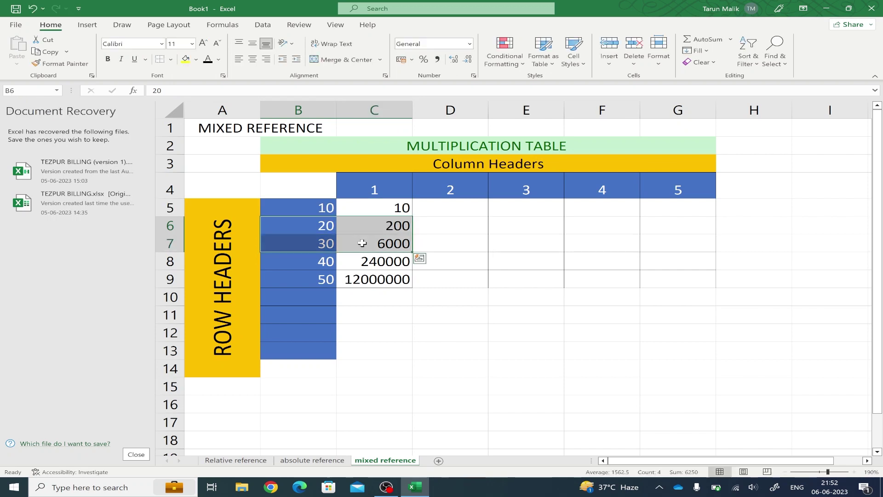
pyautogui.click(362, 243)
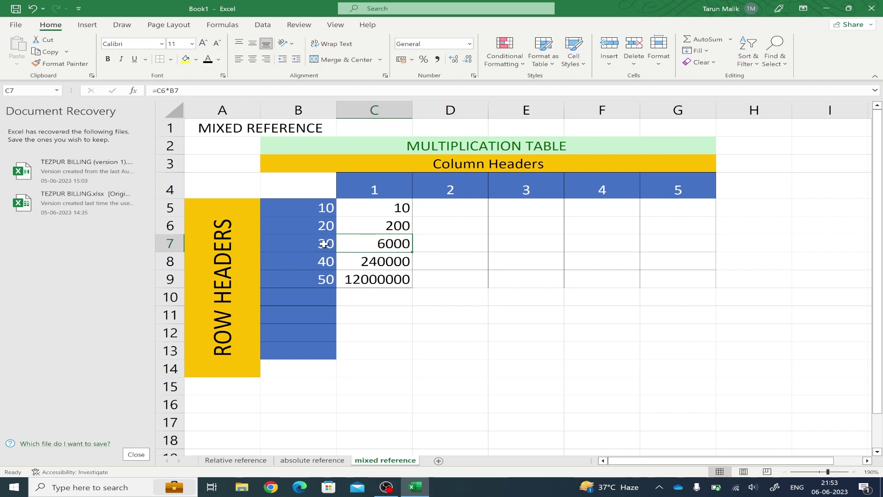
pyautogui.click(367, 230)
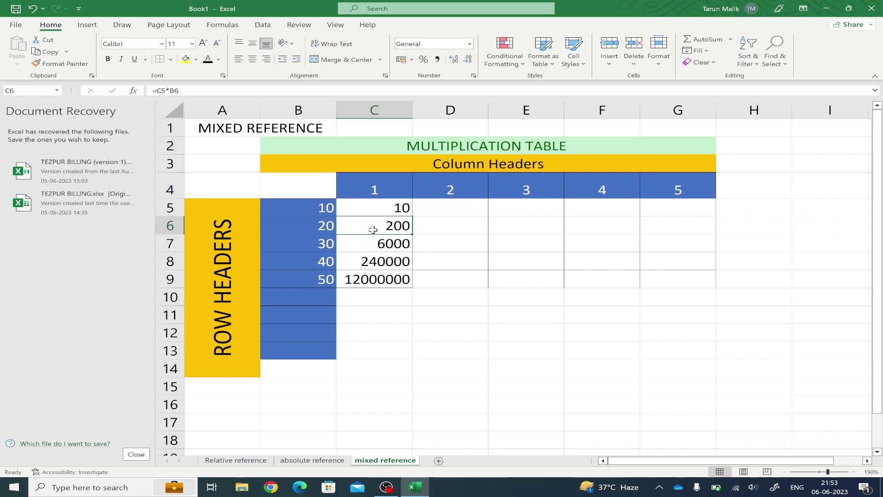
pyautogui.click(324, 263)
pyautogui.click(399, 244)
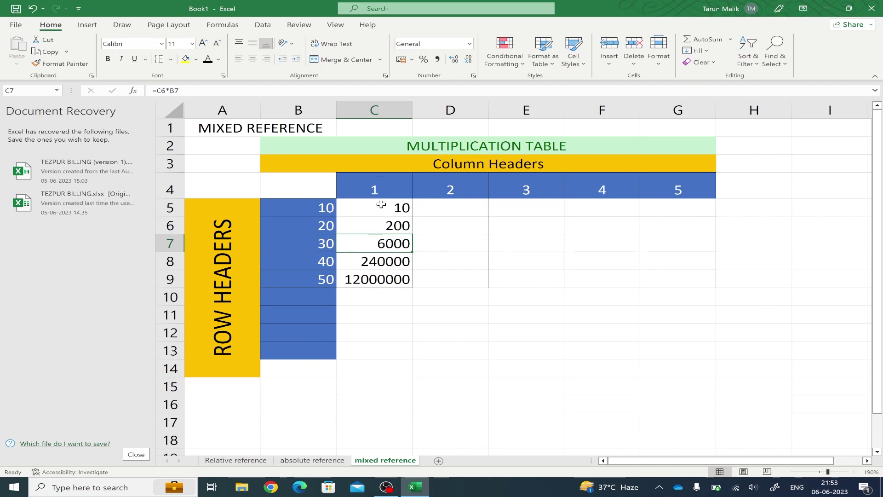
# - Change C5's formula to =$C$4*B5 with F4, so column C shows 10, 100, 1000, 10000, 100000
pyautogui.doubleClick(382, 205)
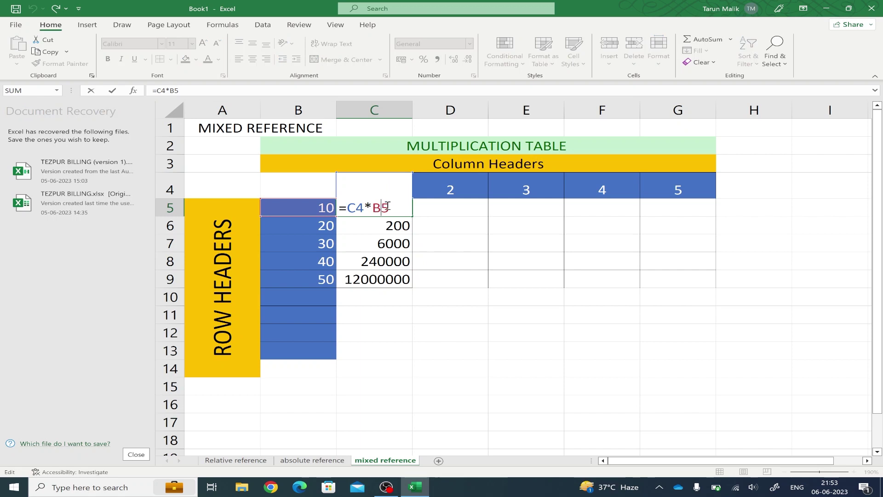
pyautogui.click(323, 207)
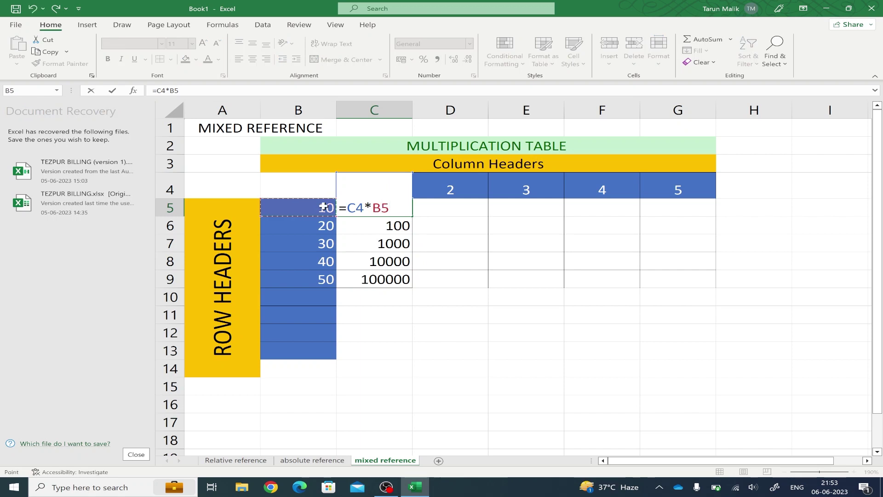
pyautogui.doubleClick(363, 209)
pyautogui.click(363, 209)
pyautogui.press('F4')
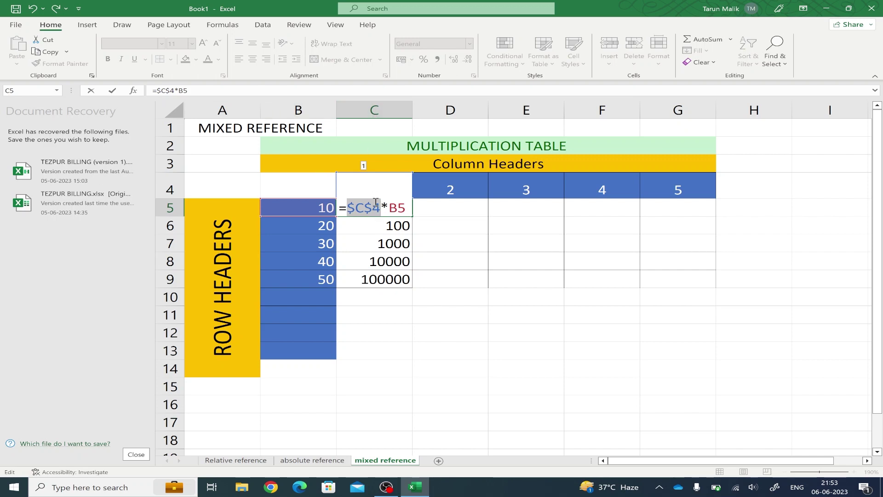
pyautogui.press('Return')
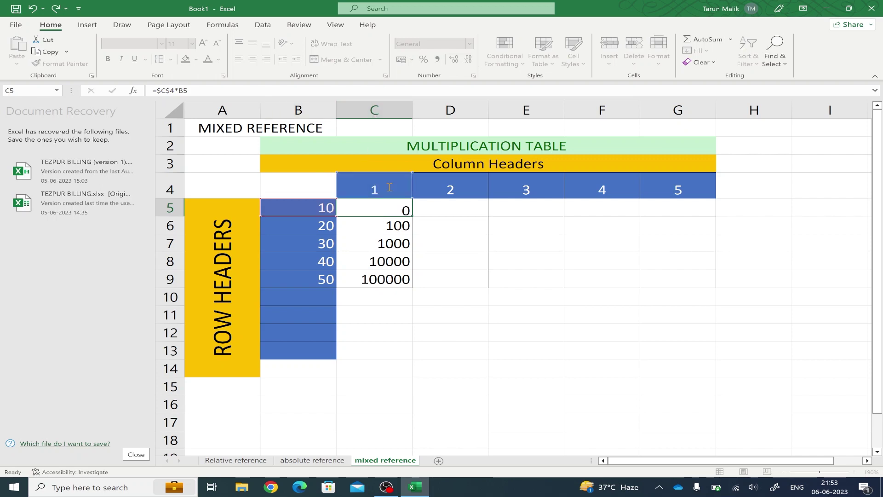
pyautogui.click(386, 189)
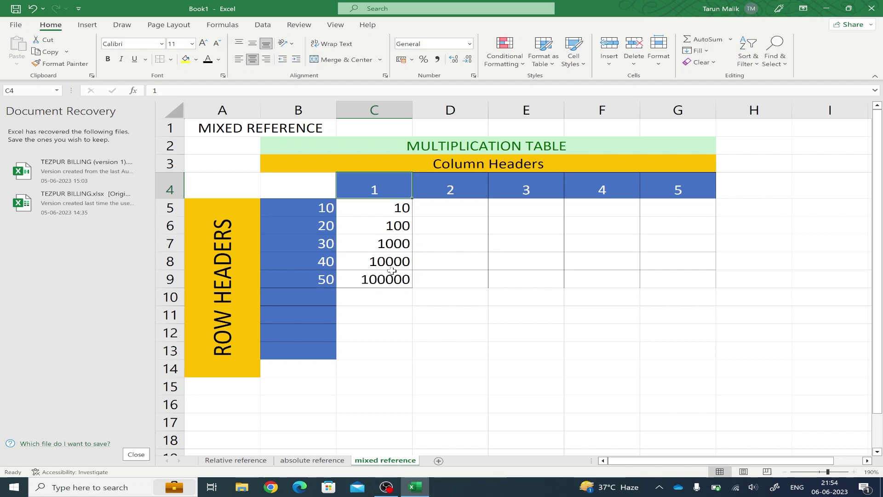
# - Fill C5's formula down to C9 and across to column G, then check header cell C4
pyautogui.click(398, 208)
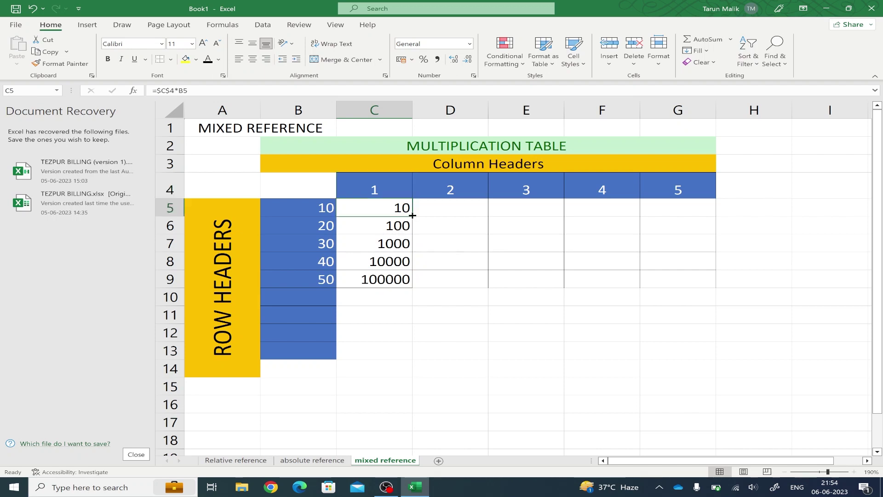
pyautogui.moveTo(413, 215); pyautogui.dragTo(412, 283)
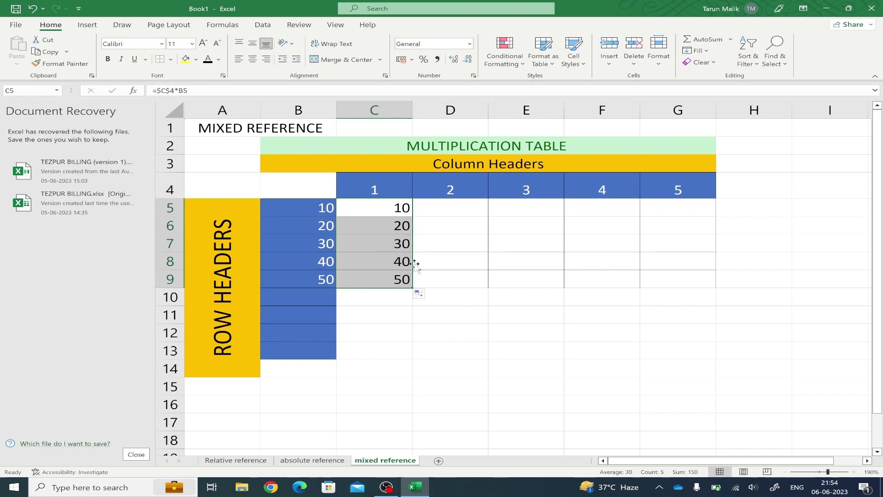
pyautogui.moveTo(411, 287); pyautogui.dragTo(686, 283)
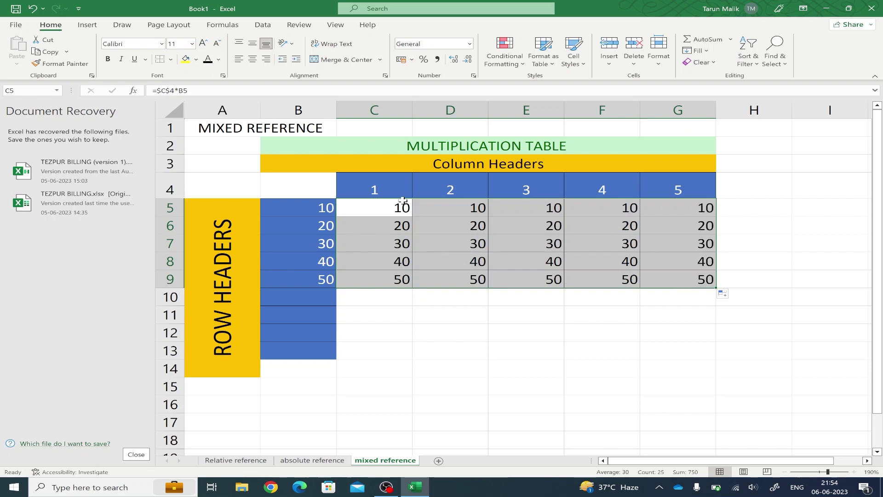
pyautogui.click(380, 192)
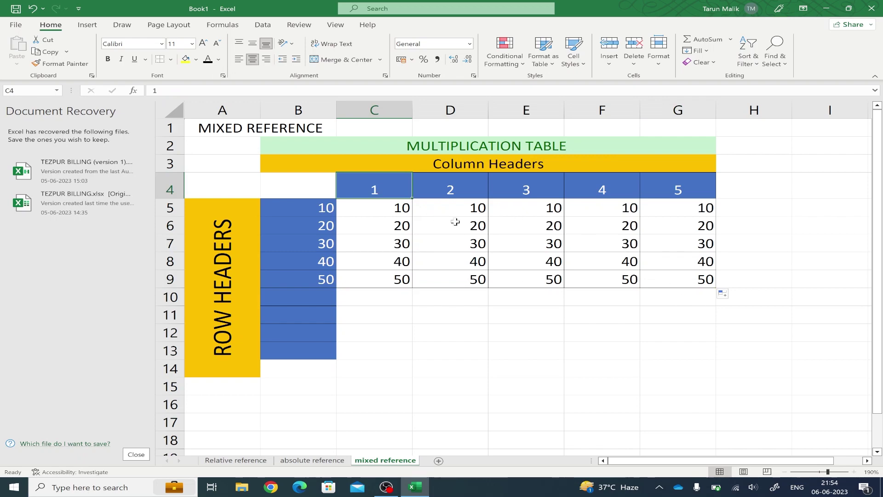
# - After inspecting D5, build =$B5*C$4 in C5, locking column B and row 4 with F4
pyautogui.doubleClick(440, 207)
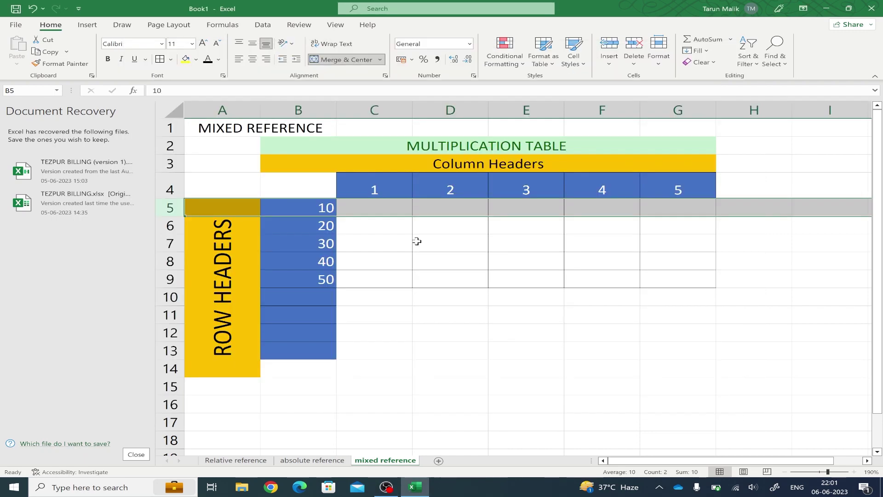
pyautogui.doubleClick(382, 213)
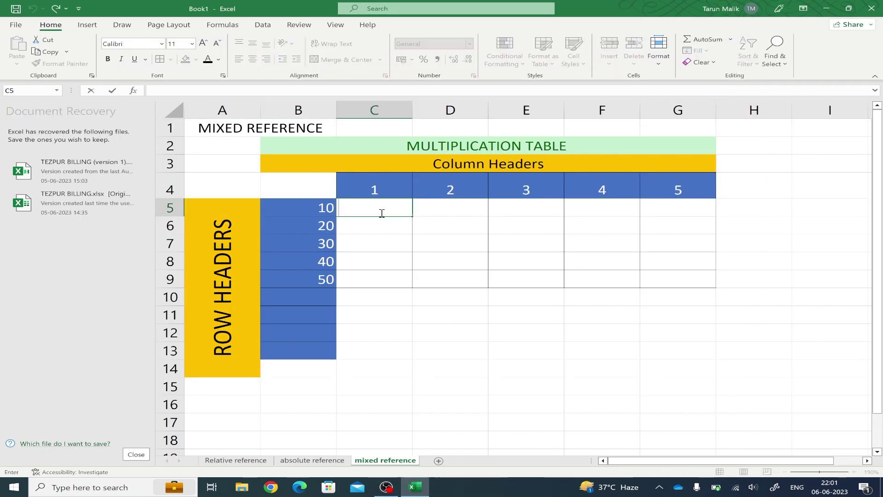
pyautogui.write('=')
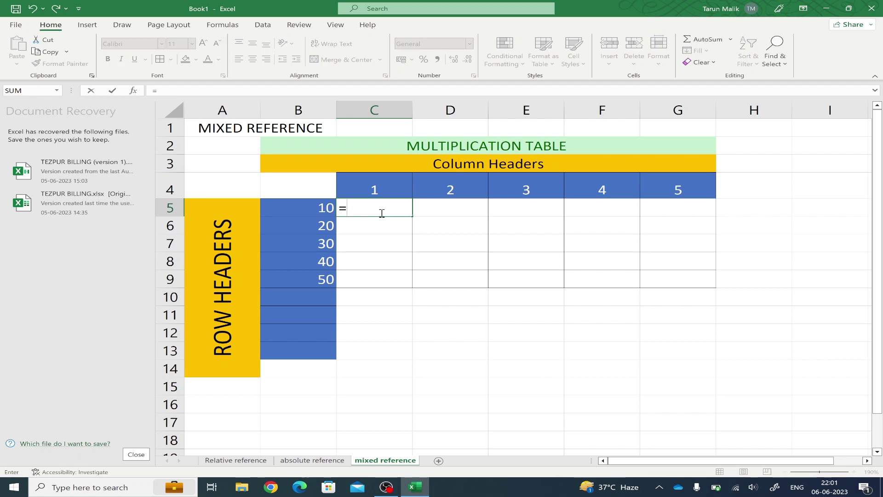
pyautogui.press('Left')
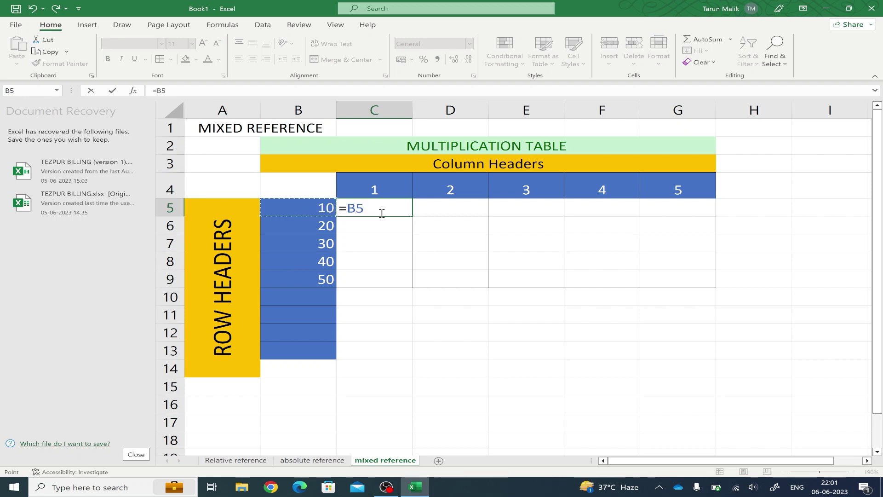
pyautogui.press('F4')
pyautogui.press('F4')
pyautogui.press('F4')
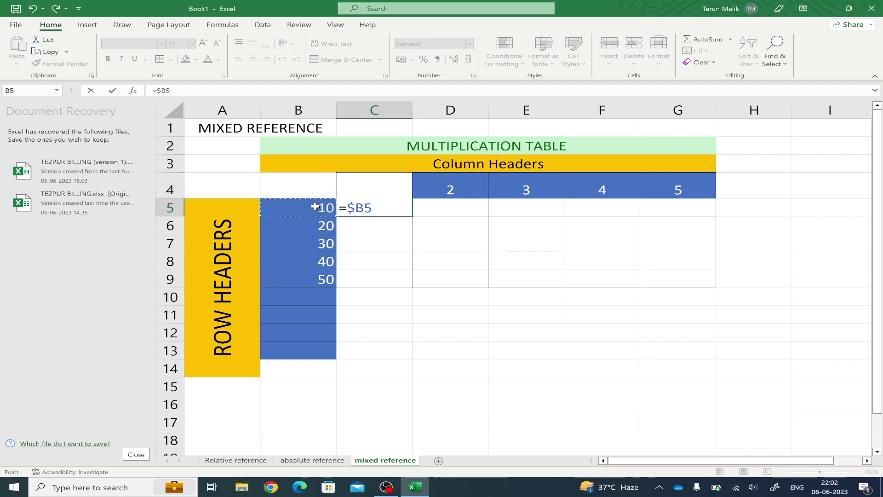
pyautogui.write('*')
pyautogui.press('Up')
pyautogui.press('F4')
pyautogui.press('F4')
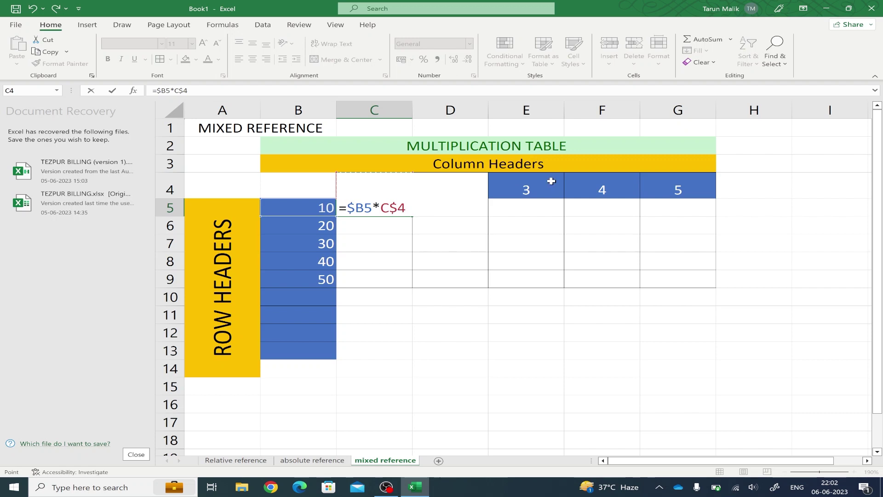
# - Commit =$B5*C$4 in C5, fill it through C5:G9, and verify G8 and G9
pyautogui.press('Return')
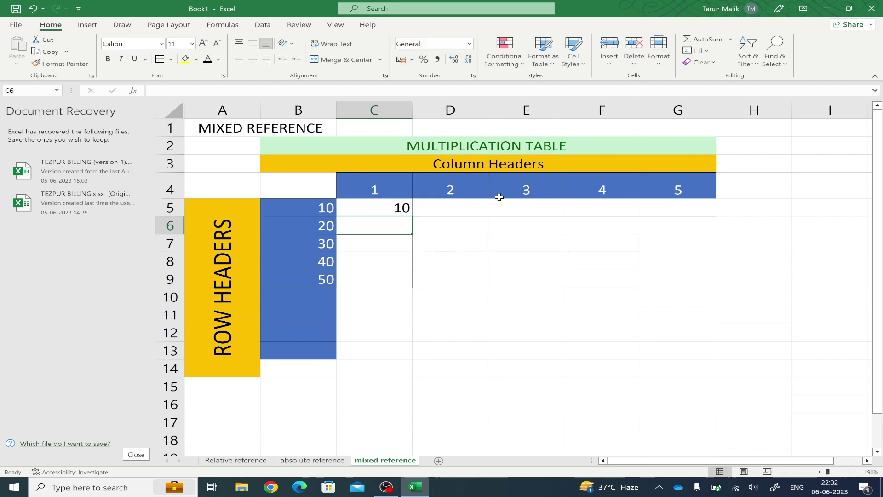
pyautogui.click(368, 208)
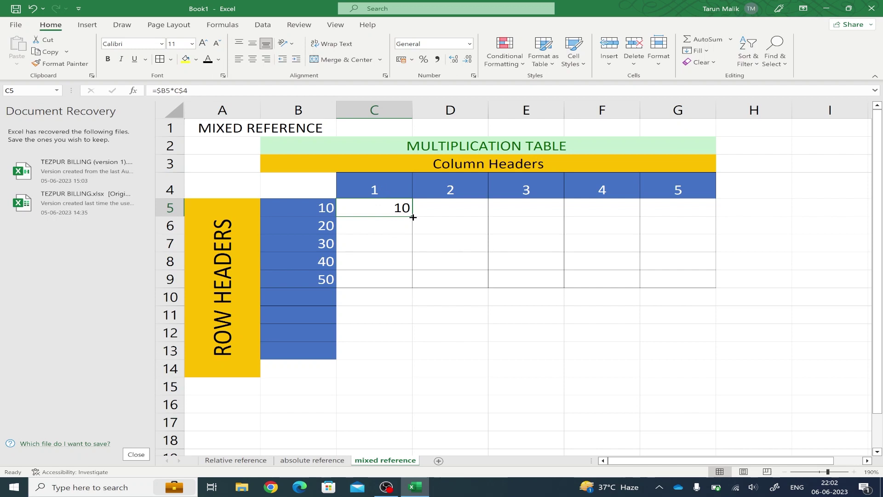
pyautogui.moveTo(413, 217); pyautogui.dragTo(414, 283)
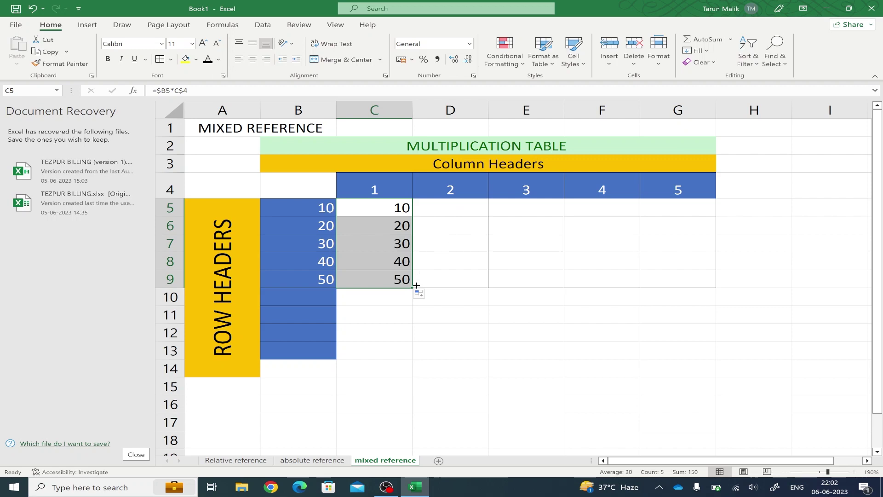
pyautogui.moveTo(412, 288); pyautogui.dragTo(681, 285)
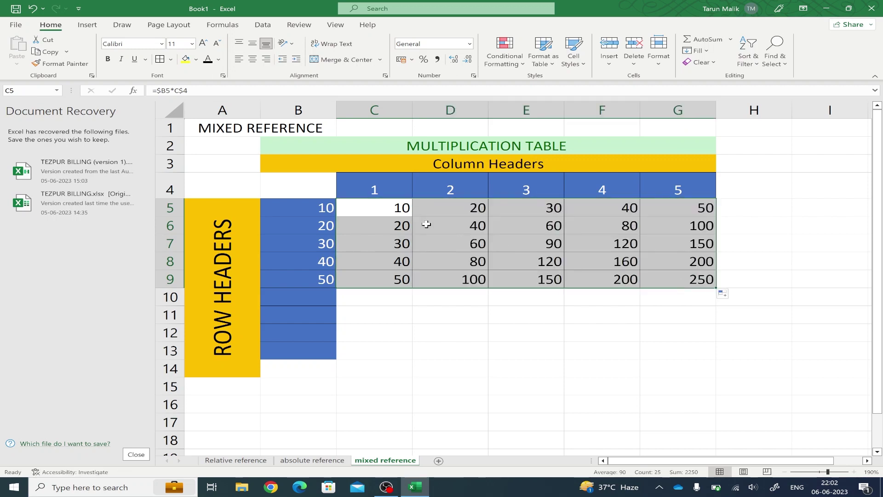
pyautogui.click(678, 266)
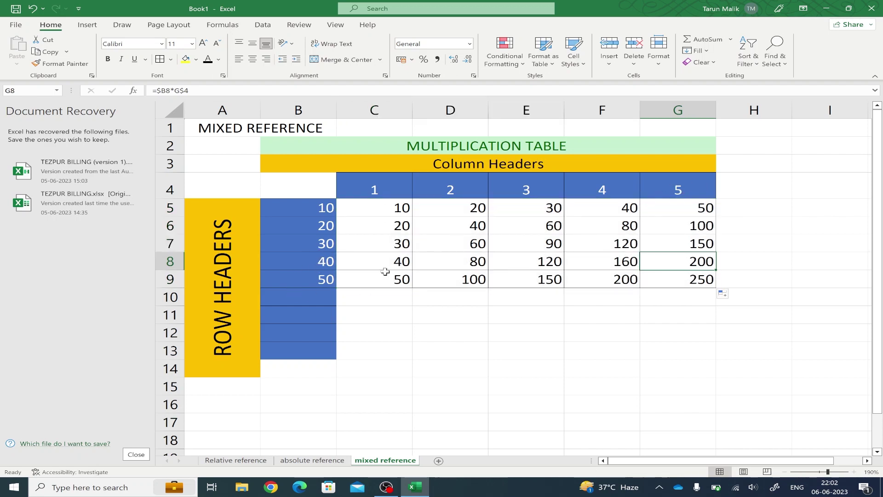
pyautogui.click(684, 278)
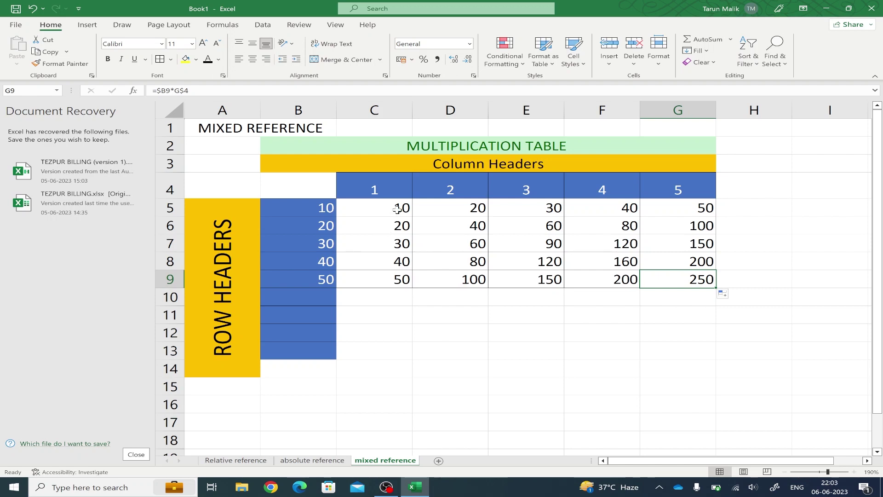
# - Edit G9 to =$B8*G$4, then turn on Show Formulas with the sheet zoomed out
pyautogui.press('F2')
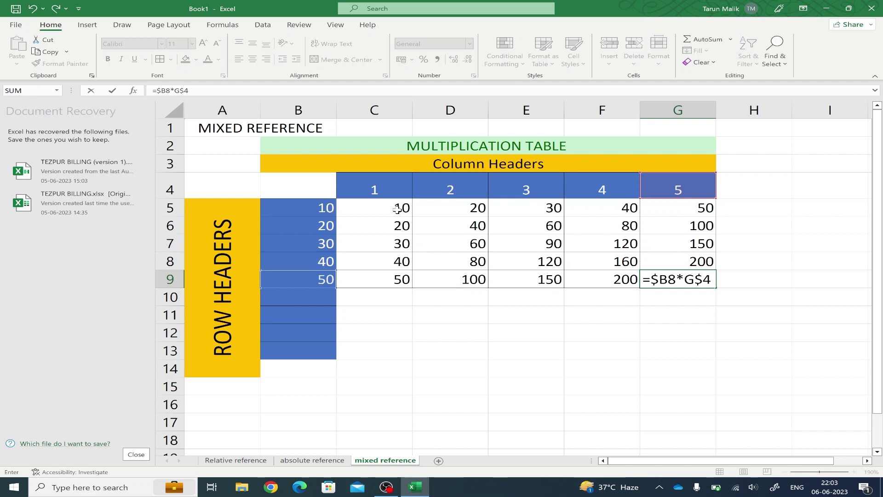
pyautogui.click(391, 261)
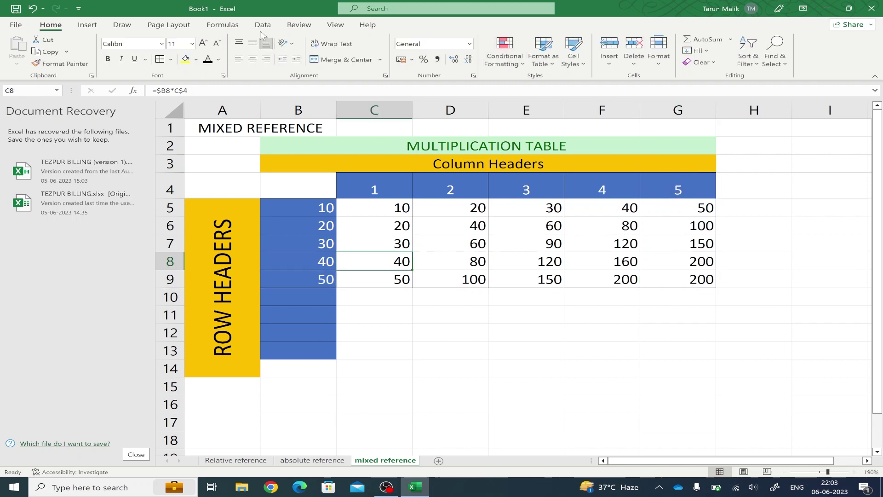
pyautogui.click(237, 27)
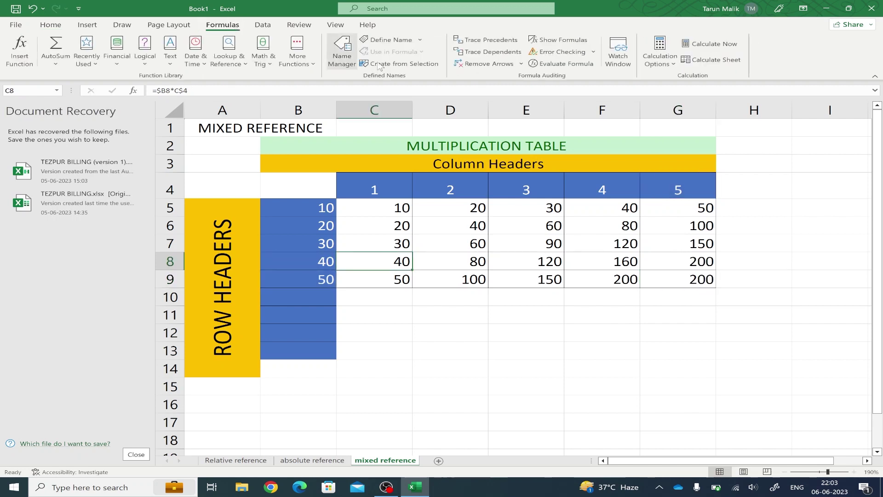
pyautogui.click(542, 42)
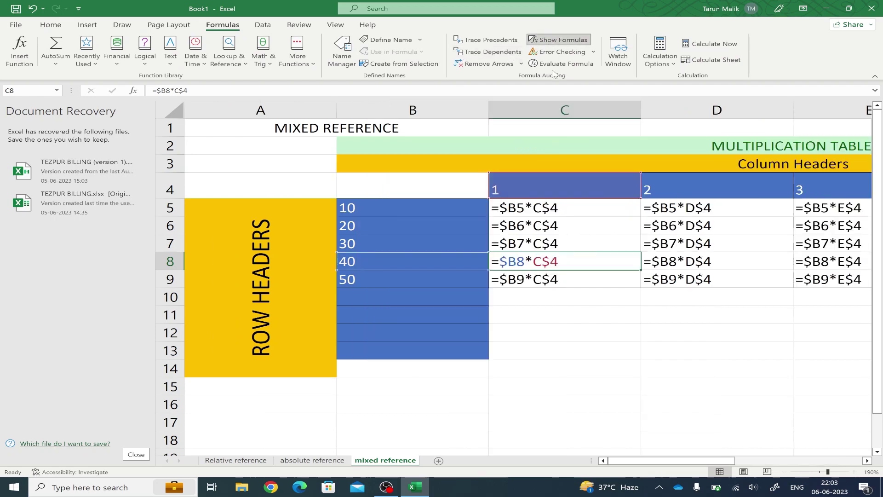
pyautogui.click(785, 472)
pyautogui.click(785, 472)
pyautogui.click(785, 472)
pyautogui.click(785, 472)
pyautogui.click(785, 472)
pyautogui.click(785, 472)
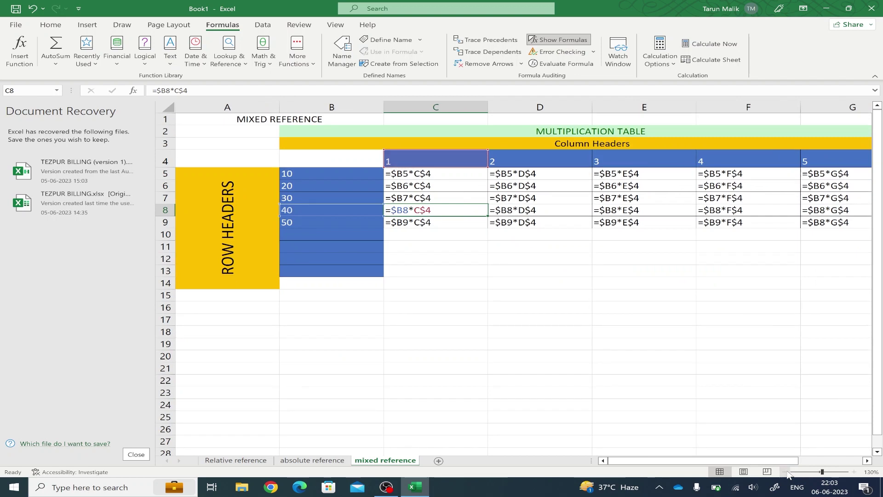
pyautogui.click(786, 473)
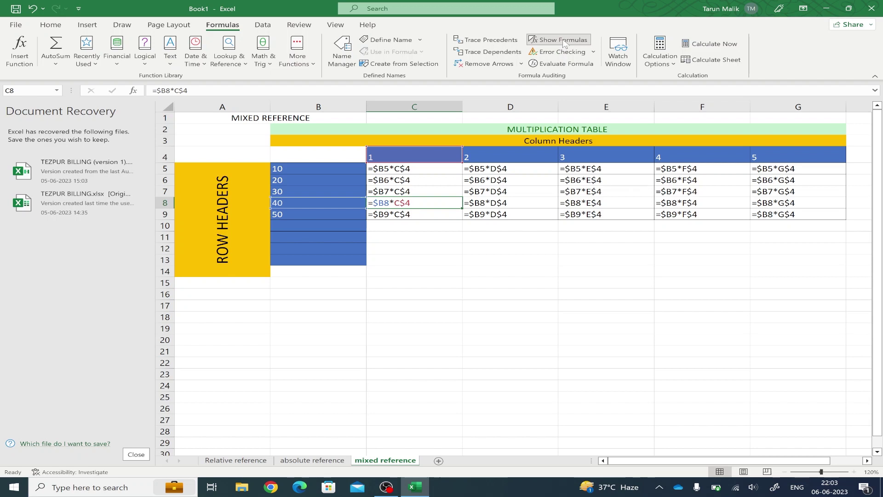
# - Change C8 to =$B7*C$4 and switch back to showing calculated values
pyautogui.write('=$B7*C$4')
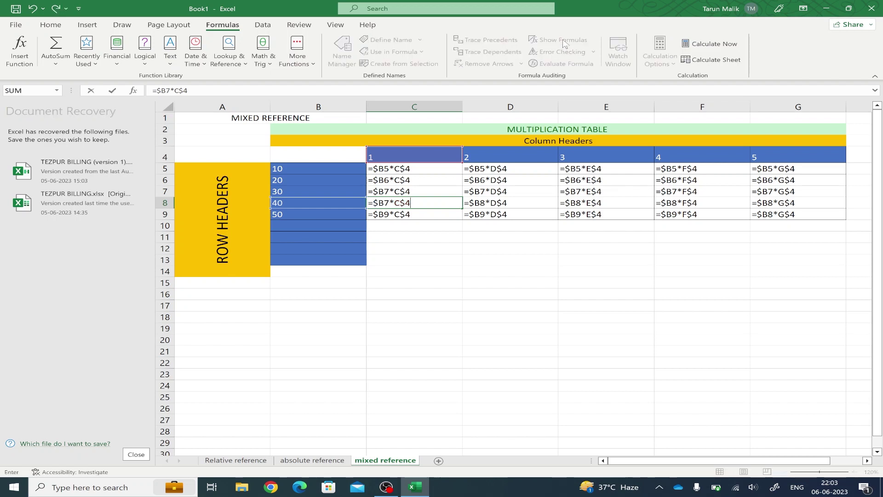
pyautogui.click(480, 258)
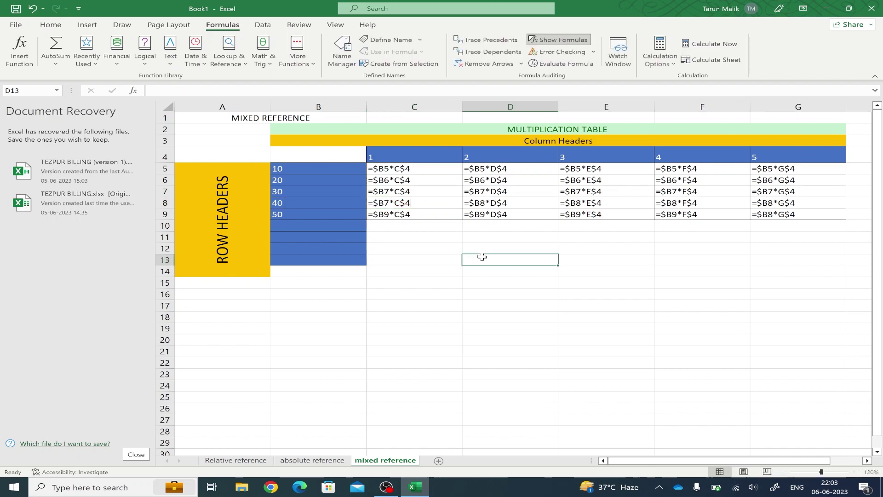
pyautogui.click(559, 40)
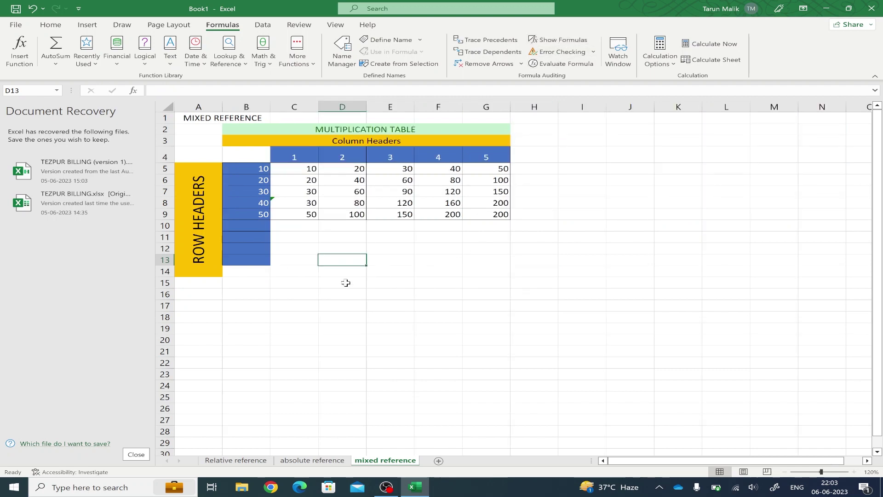